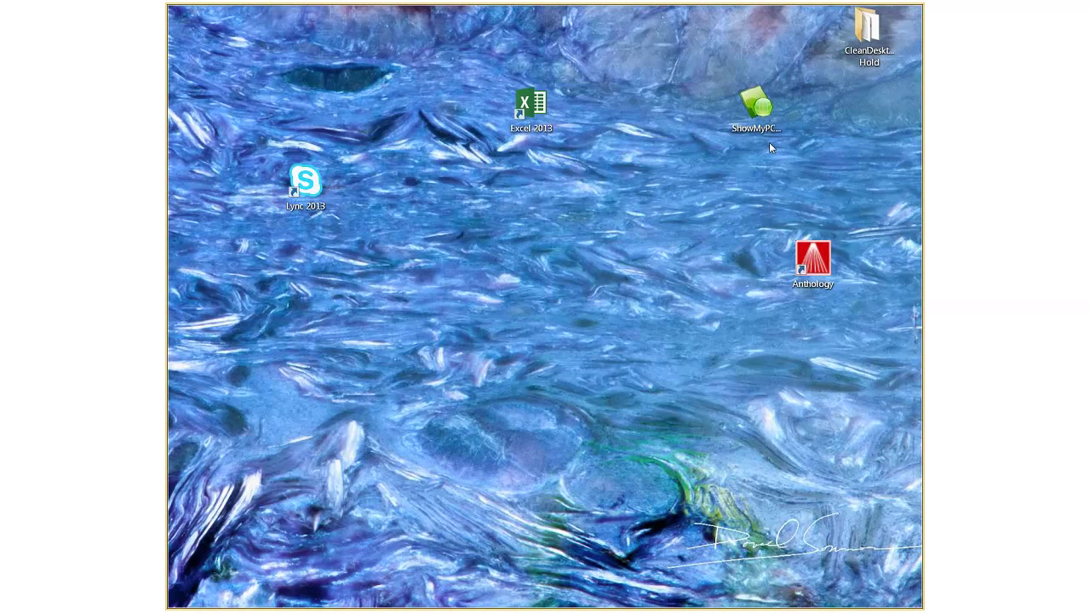
# - Move the Anthology desktop shortcut nearer the middle of the desktop and examine the target path in its properties
pyautogui.moveTo(812, 260); pyautogui.dragTo(532, 282)
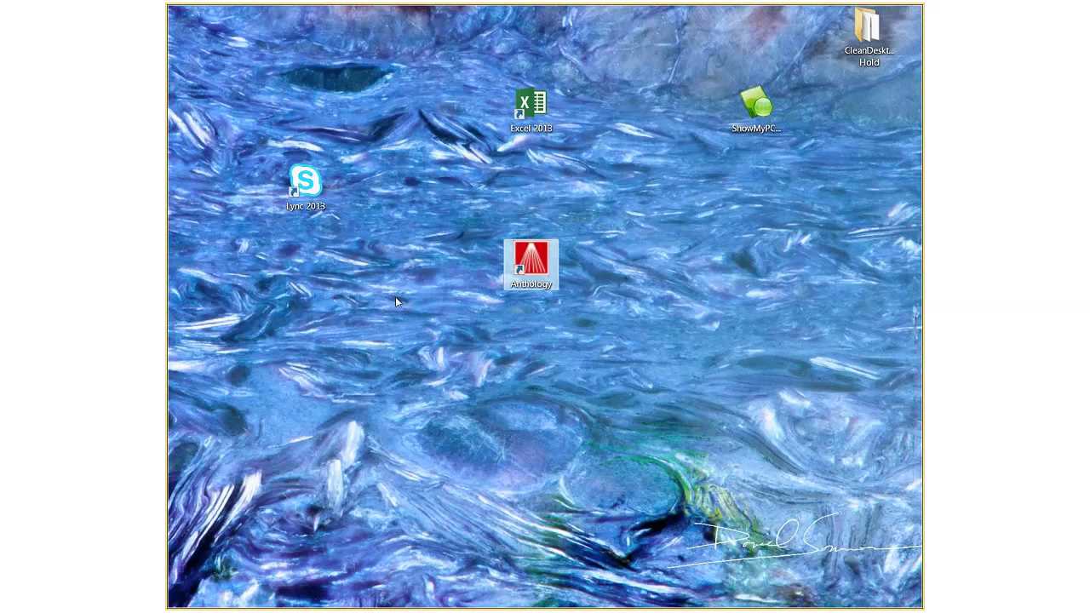
pyautogui.rightClick(540, 265)
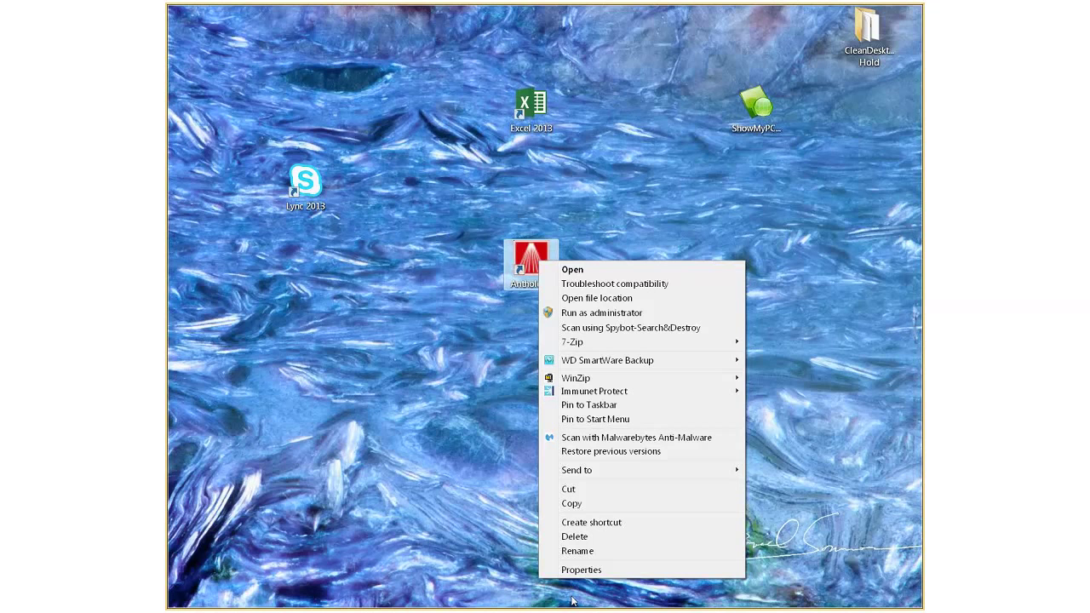
pyautogui.click(582, 570)
pyautogui.moveTo(688, 246); pyautogui.dragTo(720, 171)
pyautogui.click(825, 282)
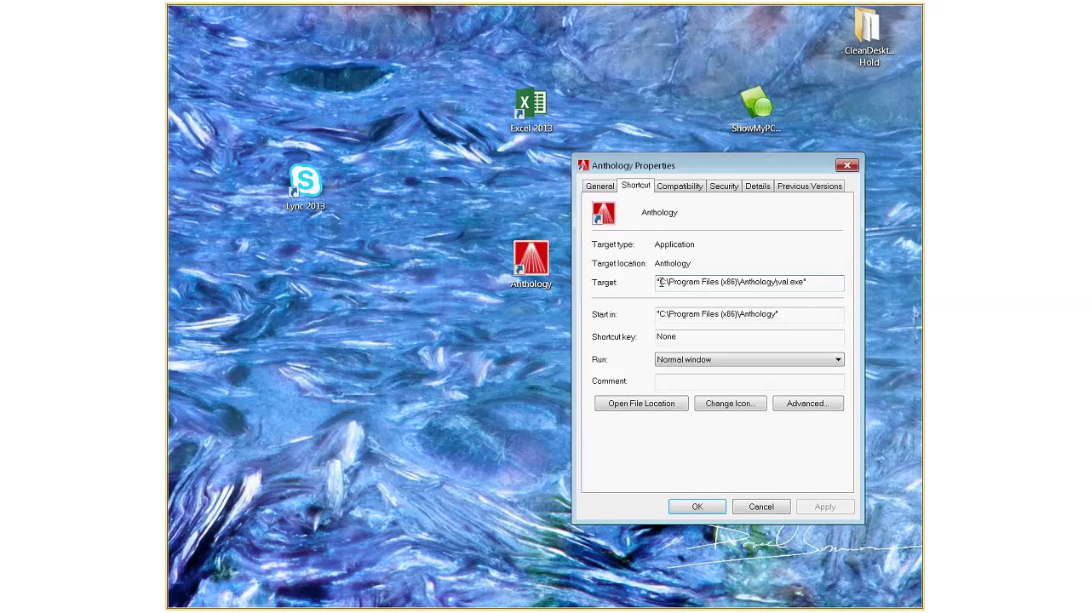
pyautogui.moveTo(659, 283); pyautogui.dragTo(700, 314)
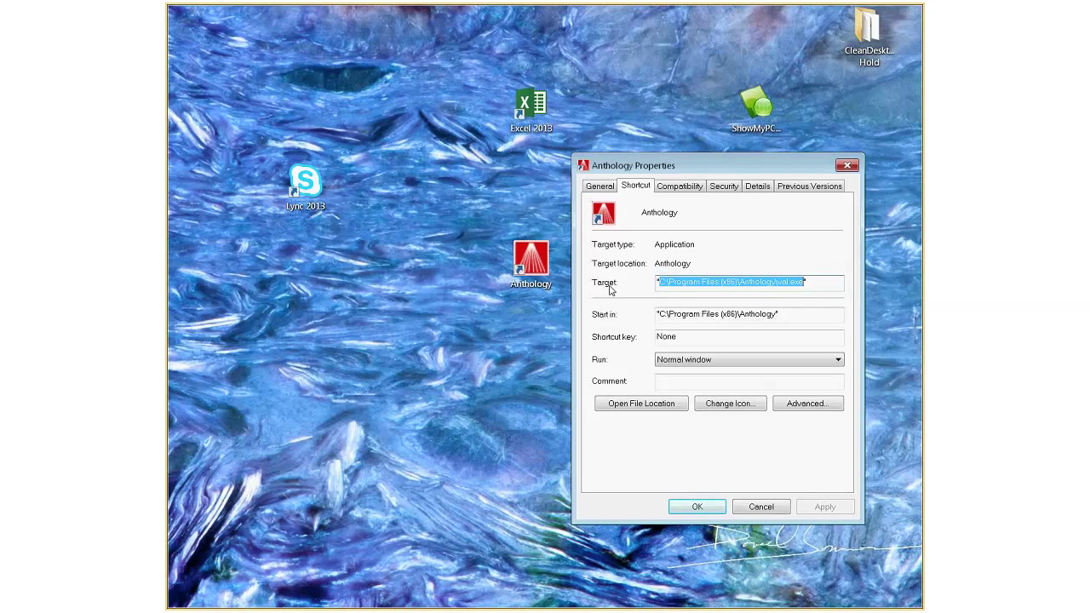
pyautogui.click(821, 286)
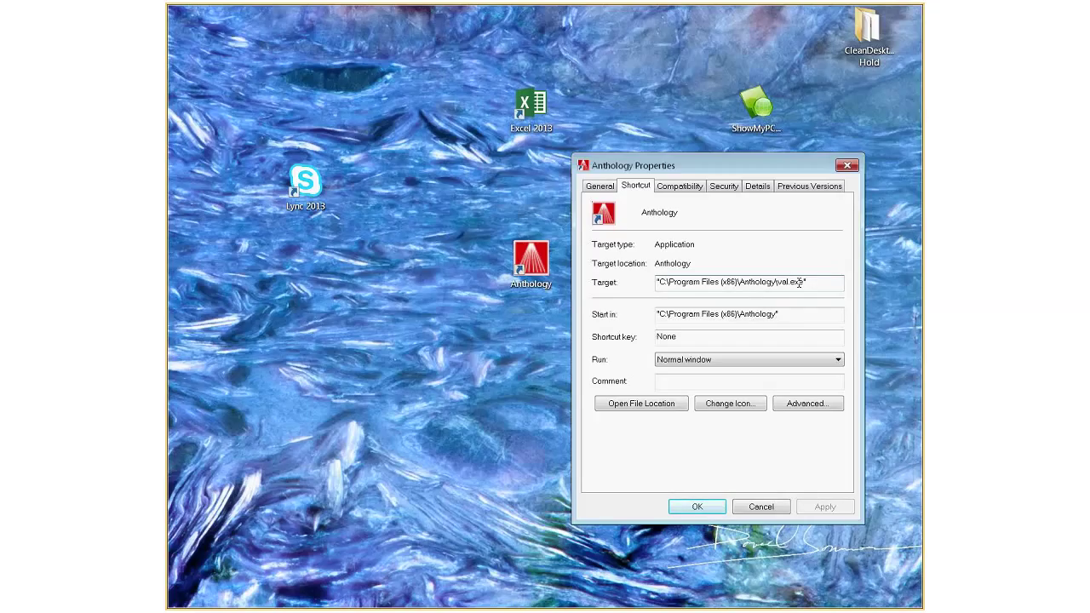
# - Open the shortcut's file location, show the full folder path and select the Anthology folder in the folder tree
pyautogui.click(641, 403)
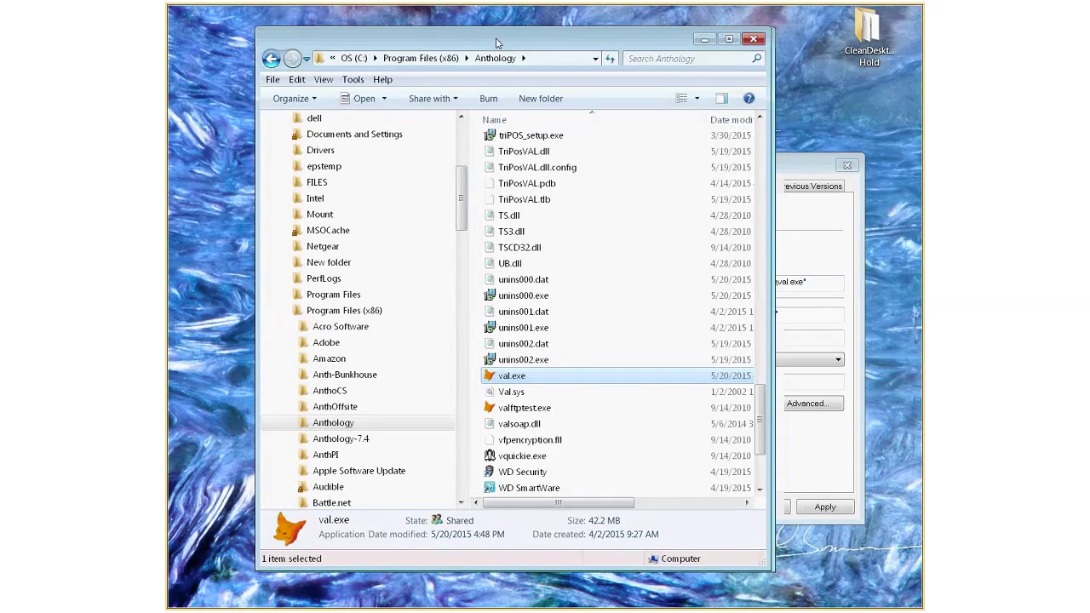
pyautogui.moveTo(496, 38); pyautogui.dragTo(459, 31)
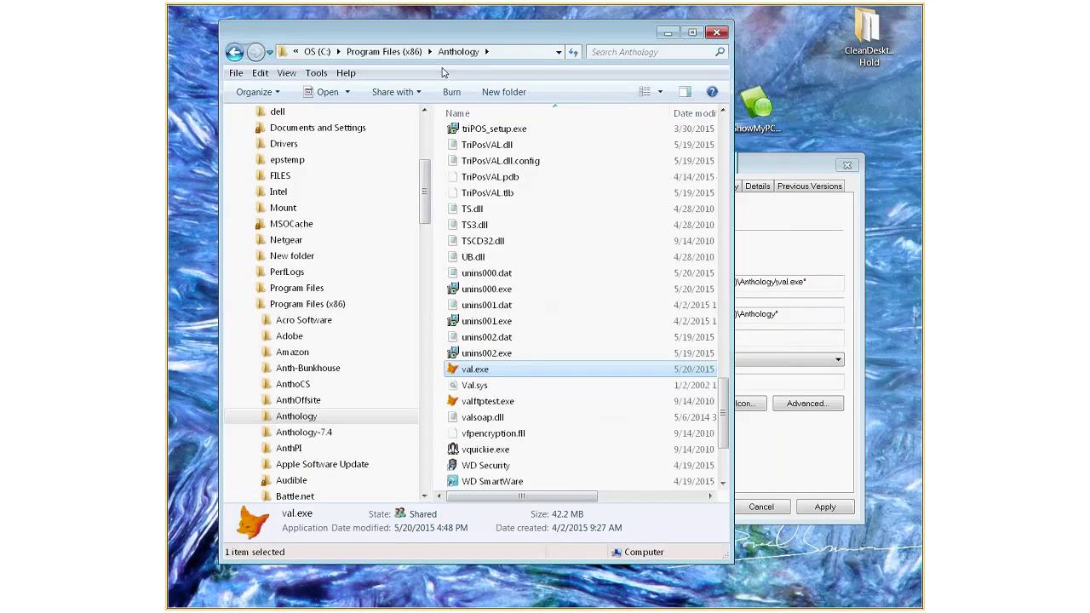
pyautogui.click(456, 52)
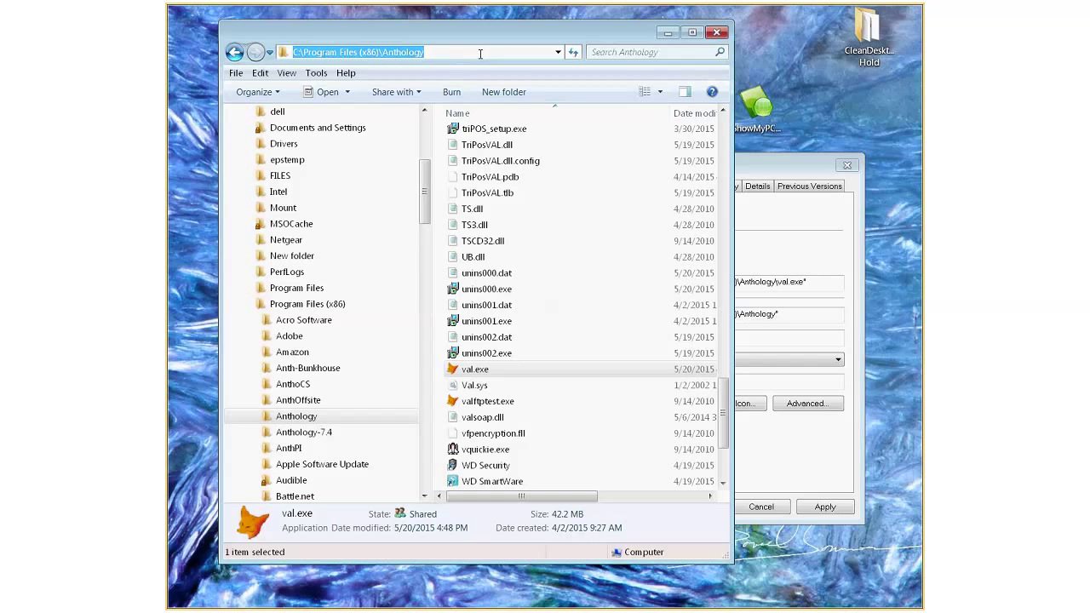
pyautogui.click(306, 416)
# - Clear the read-only attribute in the Anthology folder's properties and apply the change to the folder, subfolders and files
pyautogui.moveTo(426, 192); pyautogui.dragTo(420, 223)
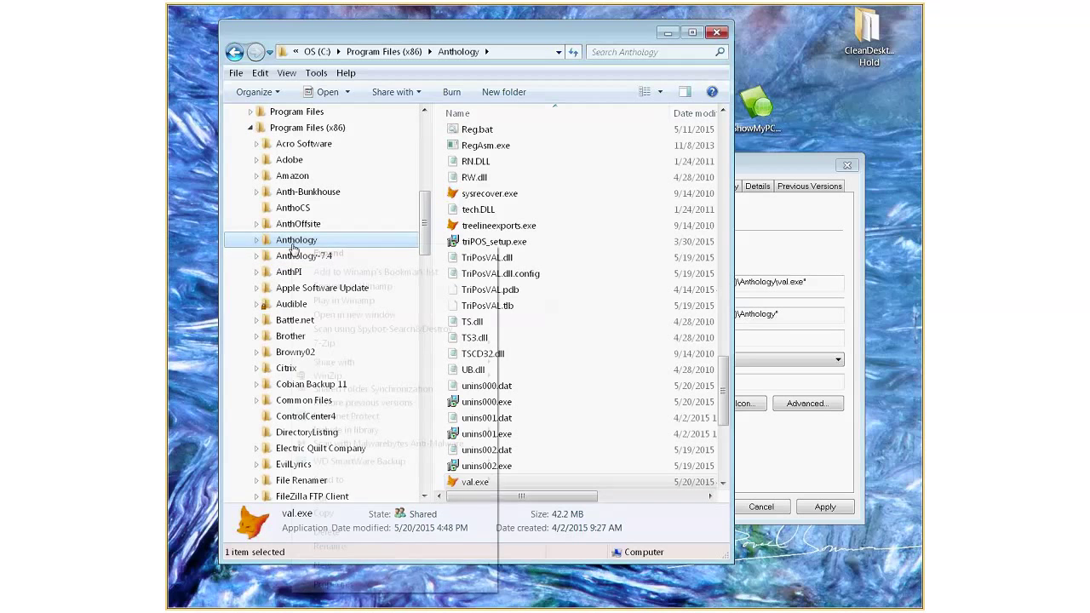
pyautogui.rightClick(292, 247)
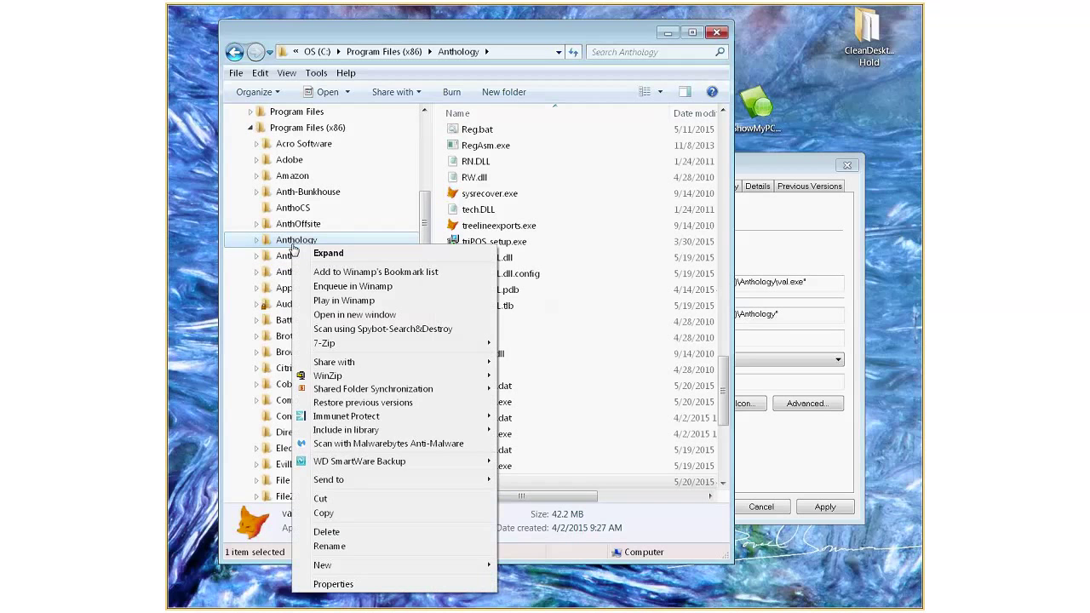
pyautogui.click(328, 586)
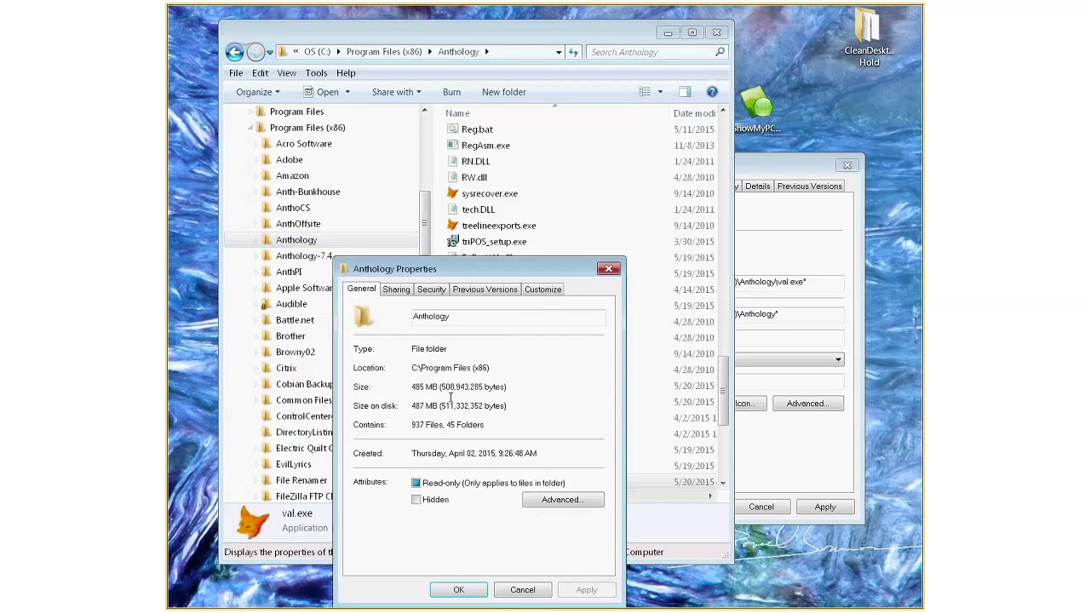
pyautogui.moveTo(475, 274); pyautogui.dragTo(462, 206)
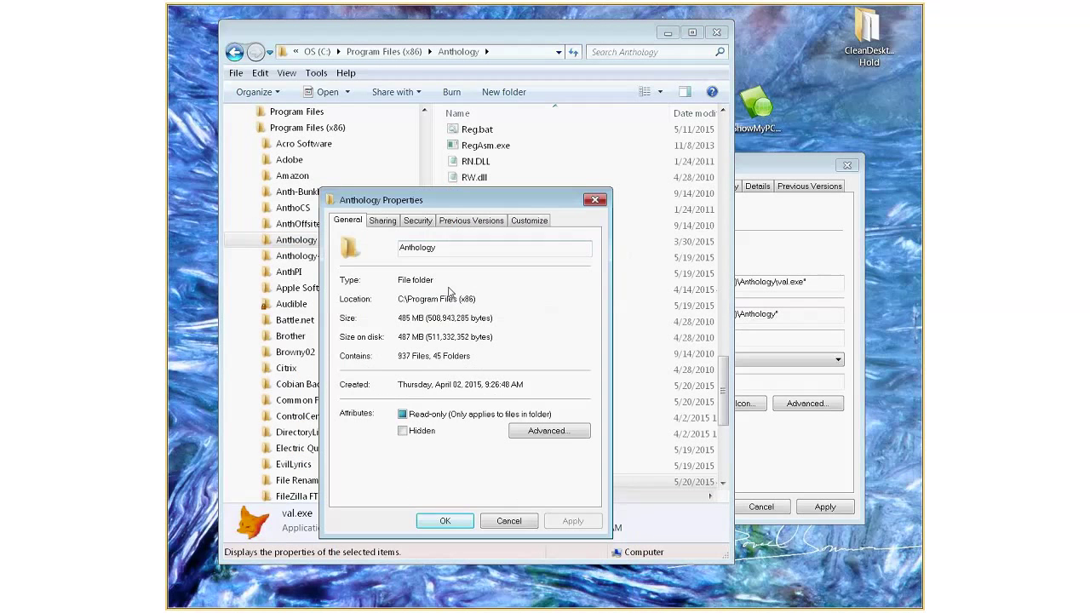
pyautogui.click(403, 415)
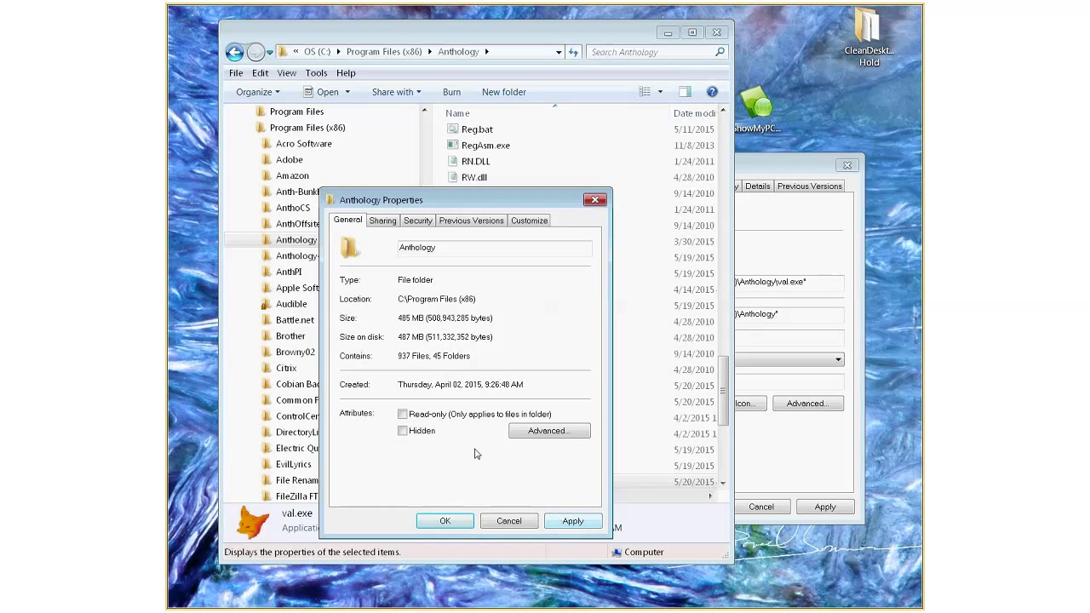
pyautogui.click(576, 523)
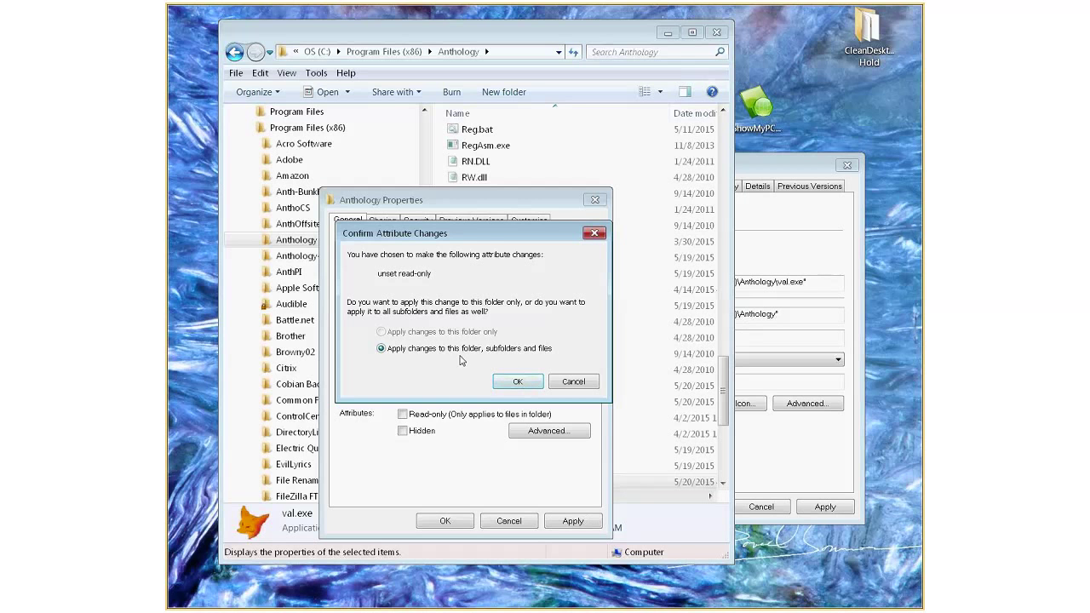
pyautogui.moveTo(492, 241); pyautogui.dragTo(525, 259)
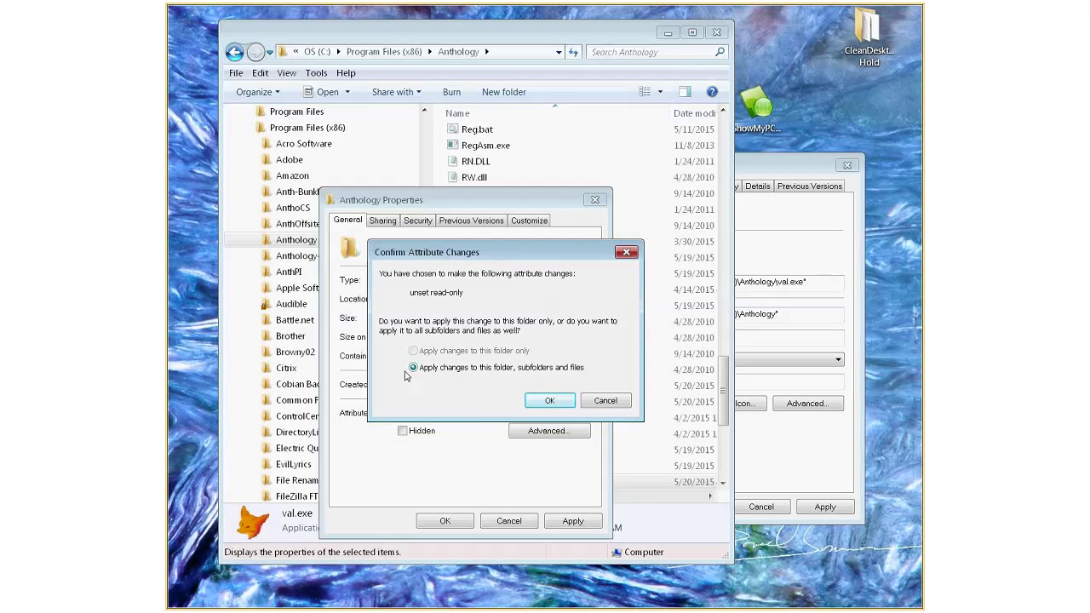
pyautogui.click(547, 401)
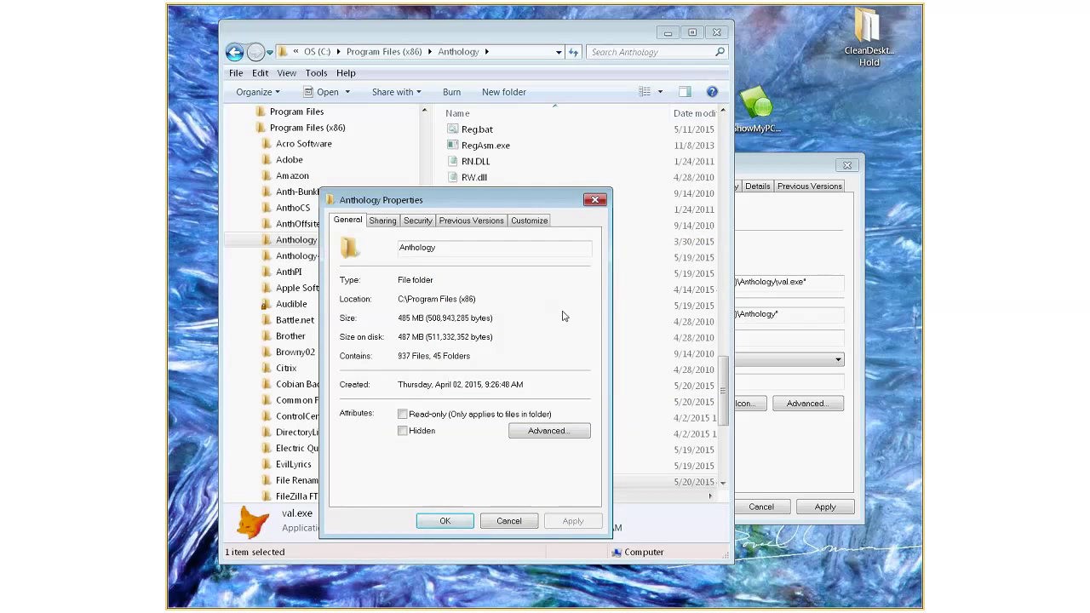
# - Open the share permissions from the Anthology folder's advanced sharing settings
pyautogui.click(384, 221)
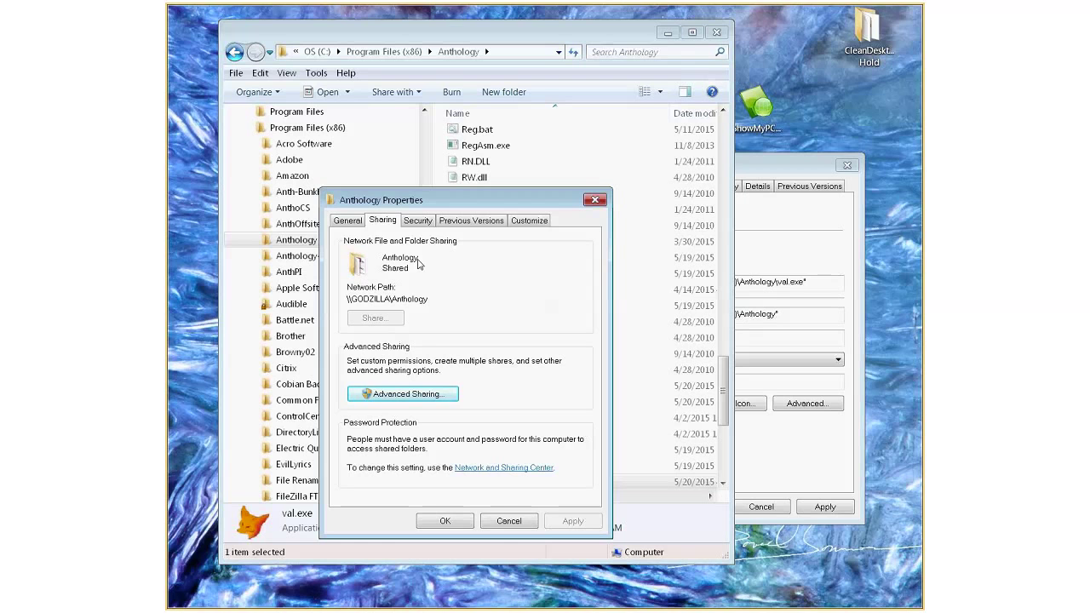
pyautogui.click(401, 401)
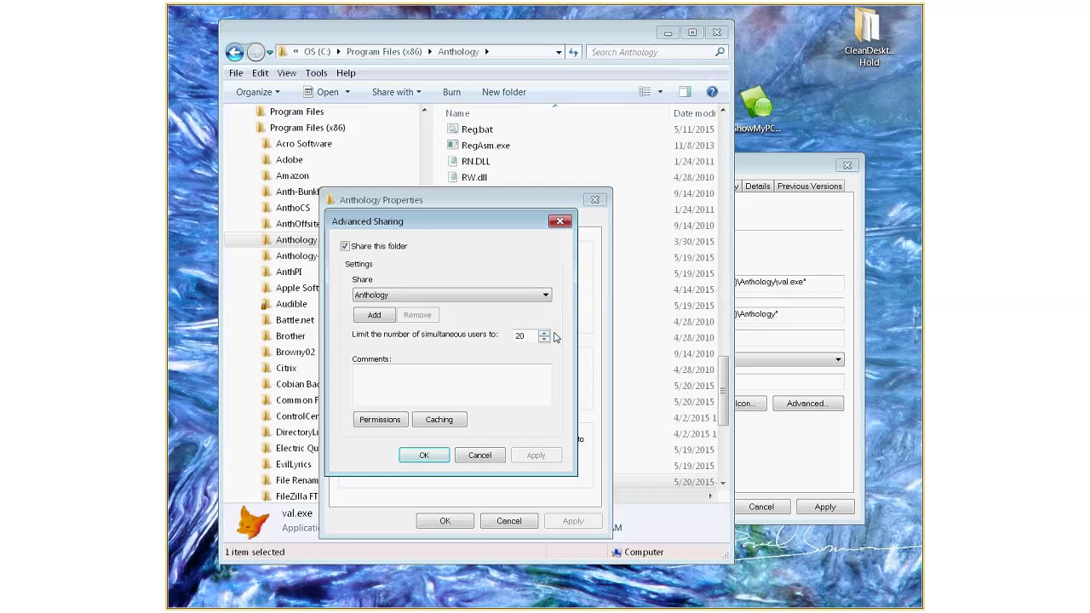
pyautogui.click(376, 419)
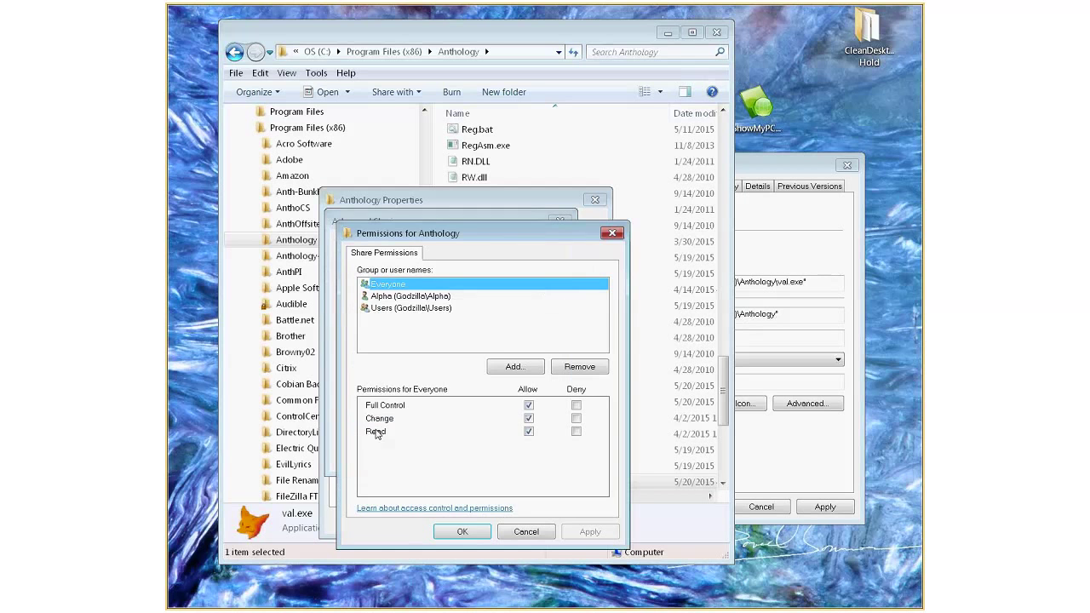
# - Examine the share permissions granted to Everyone, Alpha and Users on the Anthology folder
pyautogui.click(432, 297)
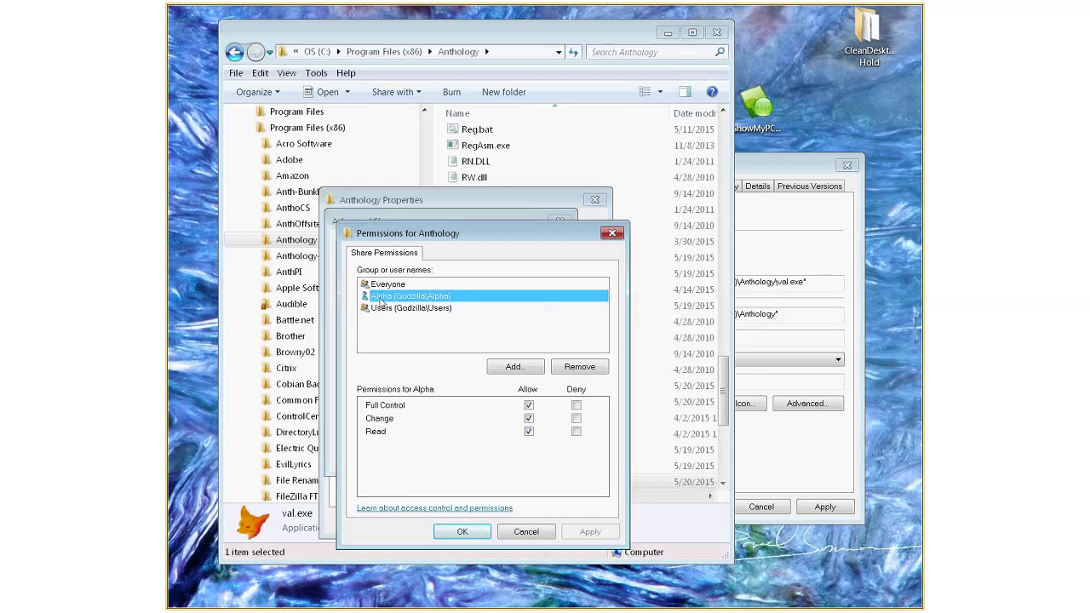
pyautogui.click(396, 310)
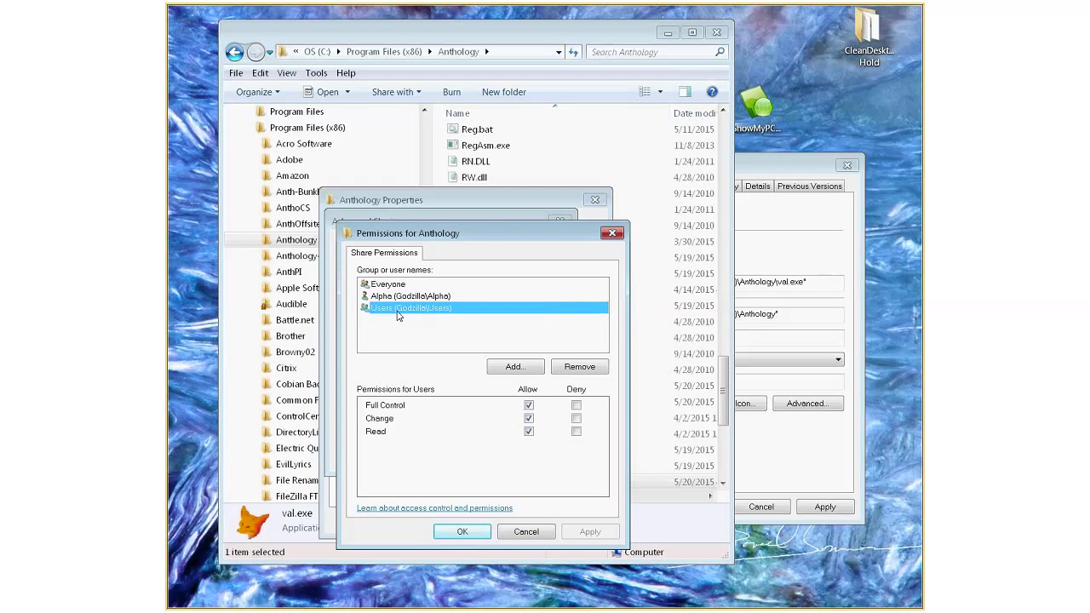
pyautogui.click(366, 296)
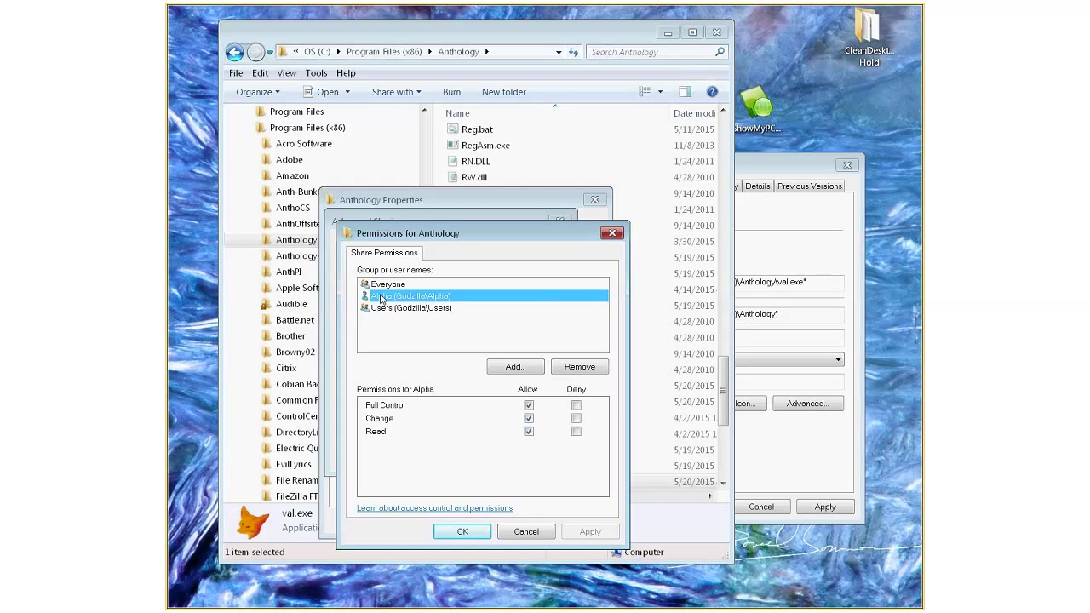
pyautogui.click(365, 285)
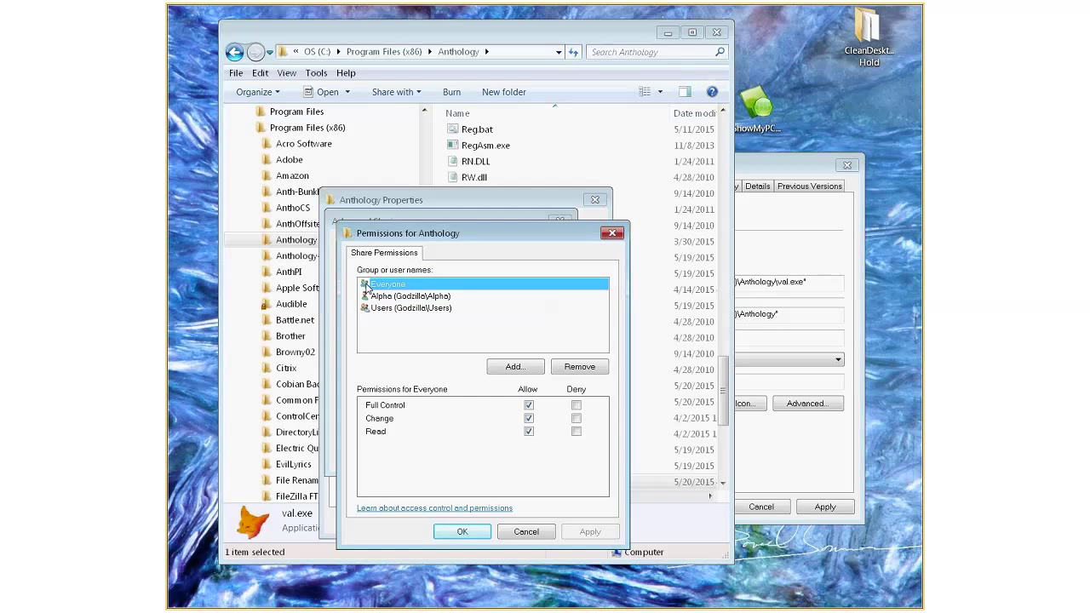
pyautogui.click(384, 295)
pyautogui.click(364, 284)
pyautogui.click(395, 297)
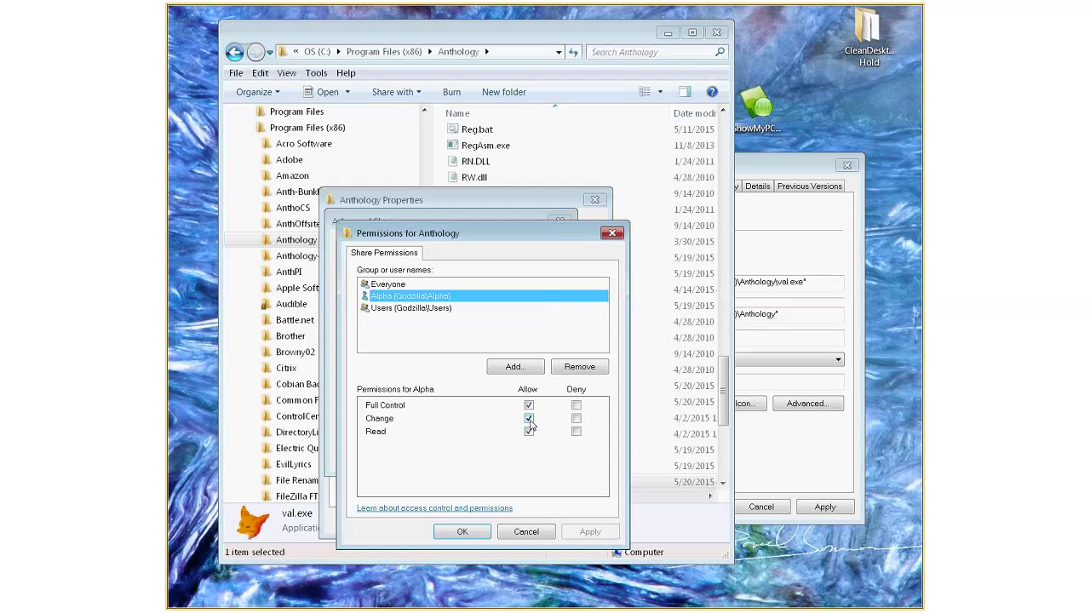
pyautogui.click(405, 310)
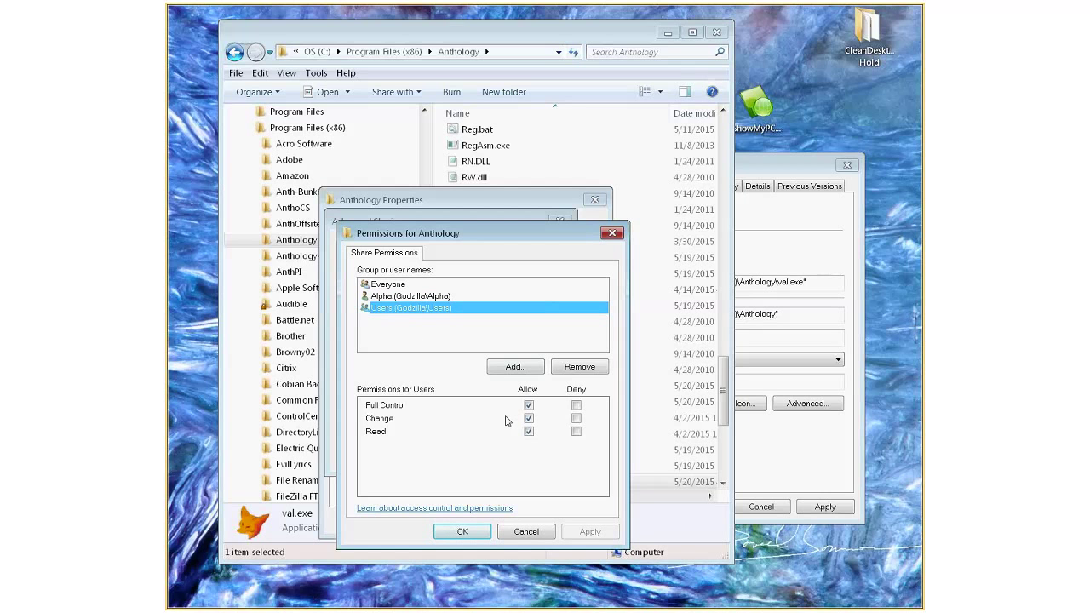
pyautogui.click(389, 286)
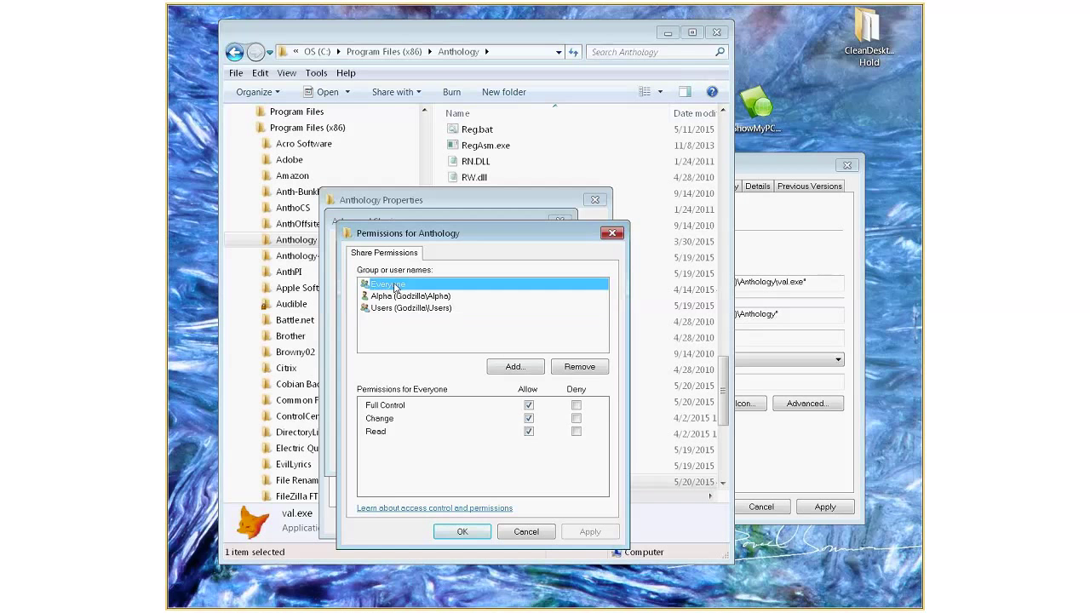
# - Start adding a user or group to the share permissions, list all available accounts and widen the name column
pyautogui.click(514, 368)
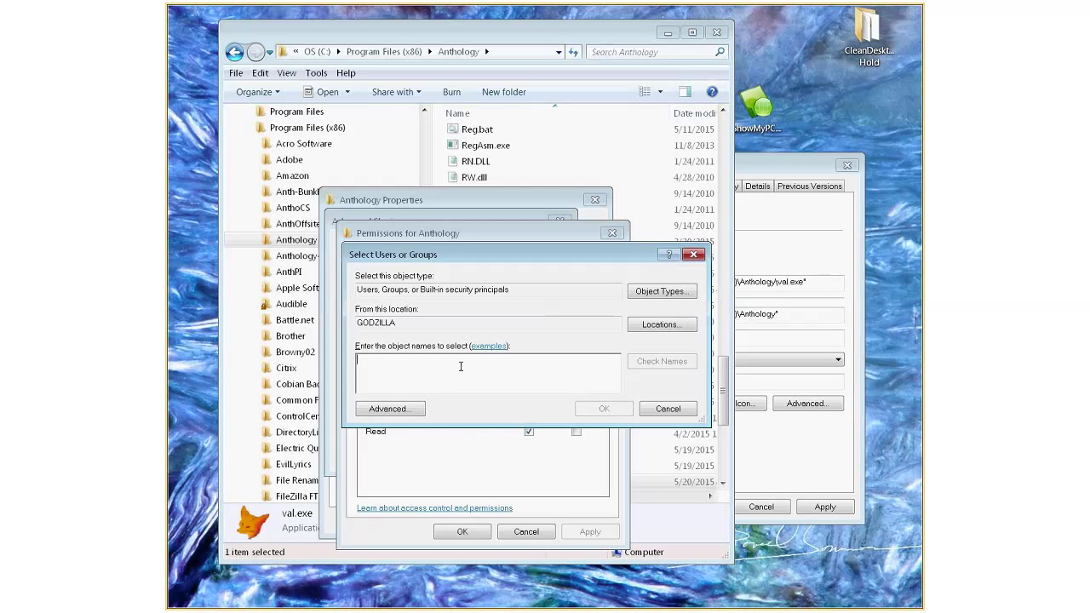
pyautogui.click(407, 413)
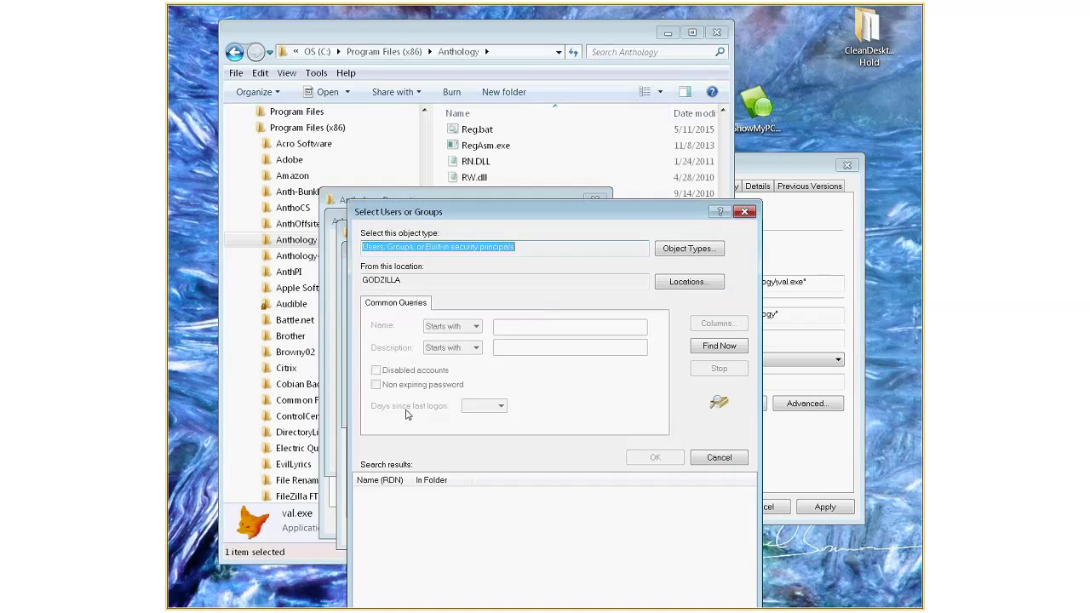
pyautogui.click(720, 347)
pyautogui.moveTo(623, 214); pyautogui.dragTo(658, 92)
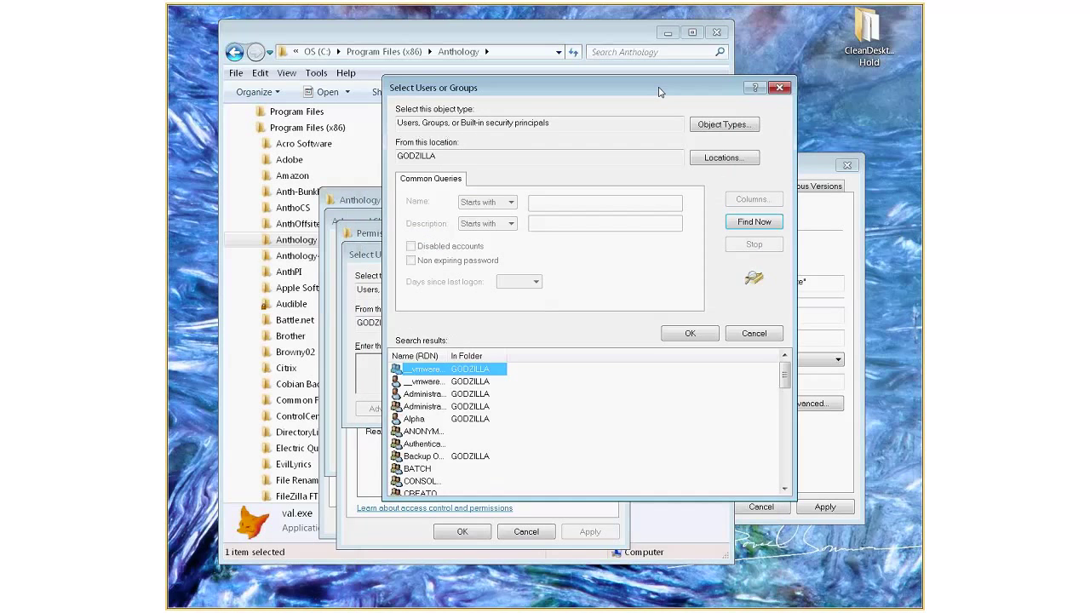
pyautogui.click(507, 434)
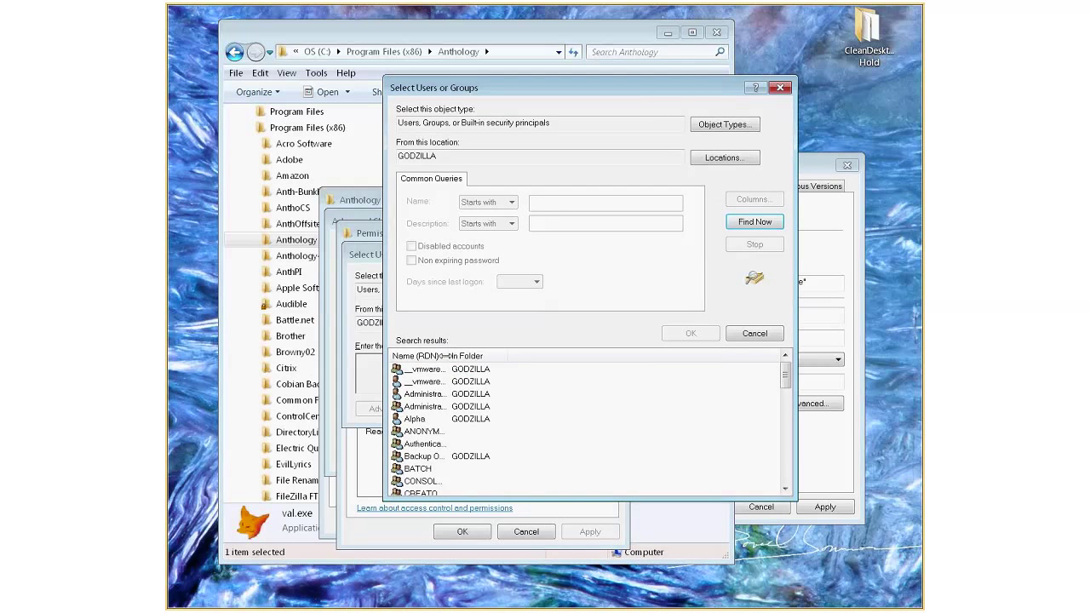
pyautogui.moveTo(442, 355); pyautogui.dragTo(519, 355)
# - Look through the found users and groups, checking entries such as Gamma and Power Users
pyautogui.scroll(-4, 624, 437)
pyautogui.click(425, 432)
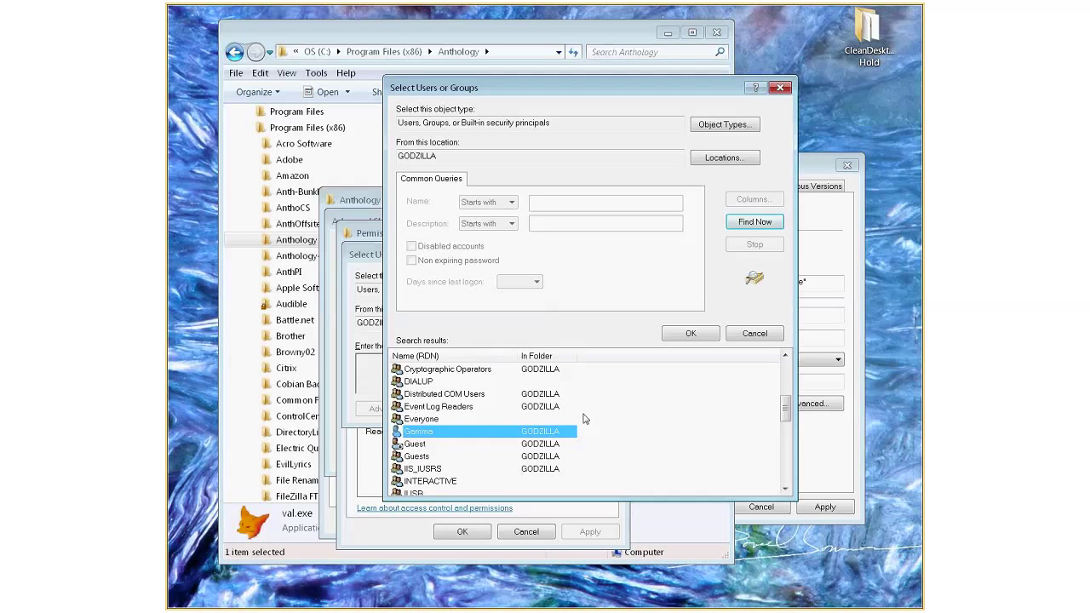
pyautogui.scroll(-2, 578, 447)
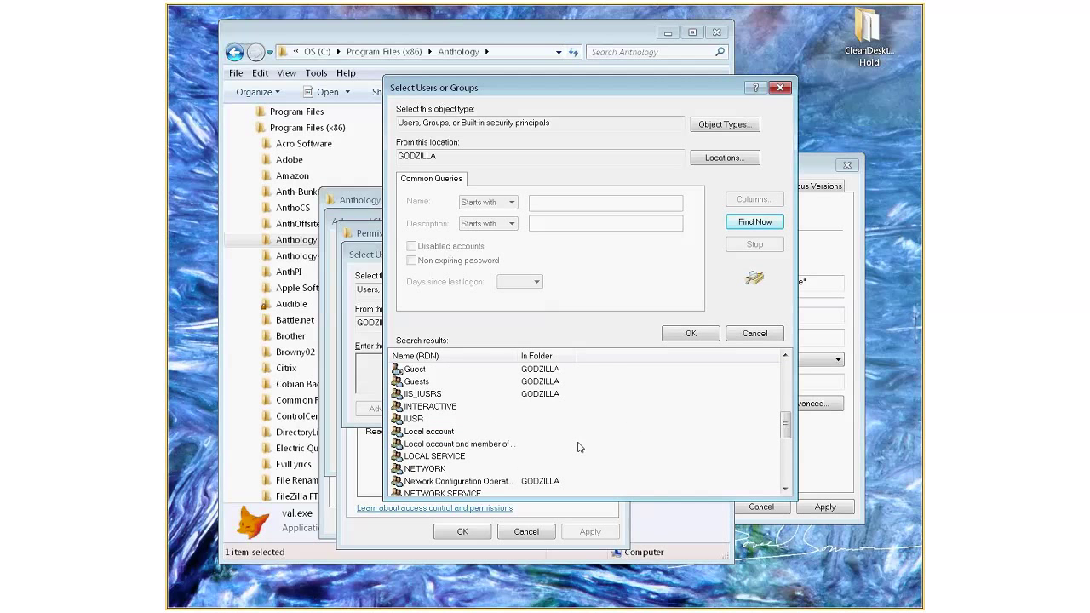
pyautogui.scroll(-2, 511, 451)
pyautogui.click(430, 471)
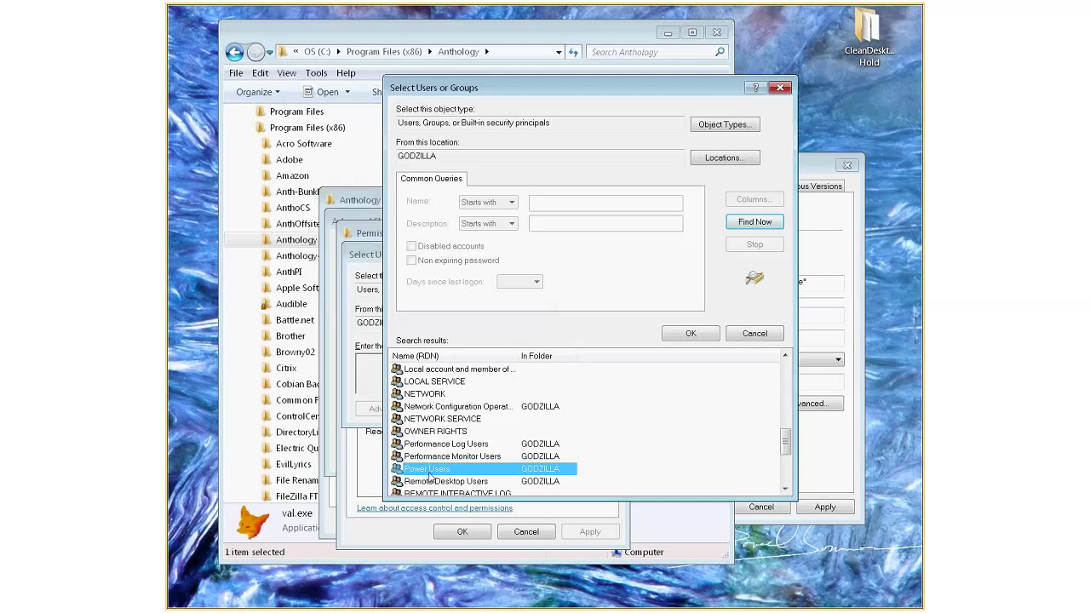
pyautogui.scroll(5, 601, 442)
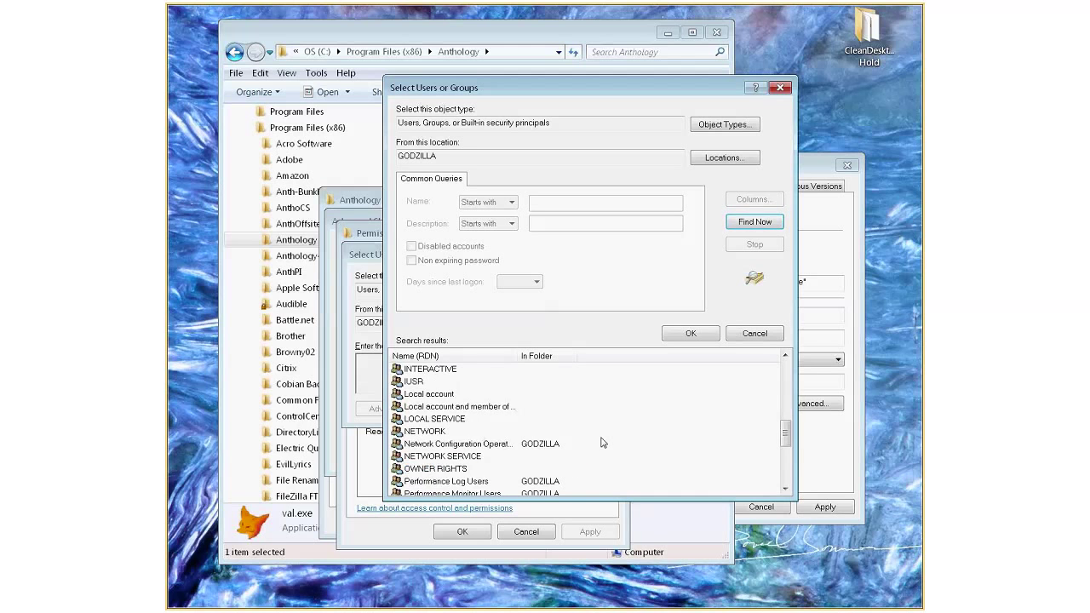
pyautogui.scroll(3, 494, 413)
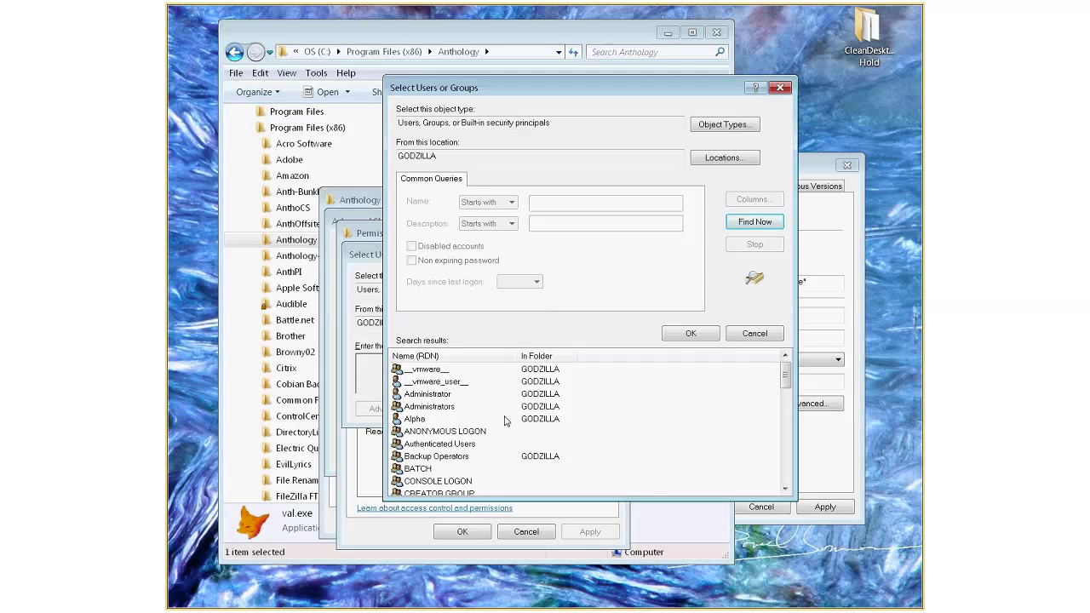
# - Add the Authenticated Users group to the Anthology folder's share permissions
pyautogui.click(422, 444)
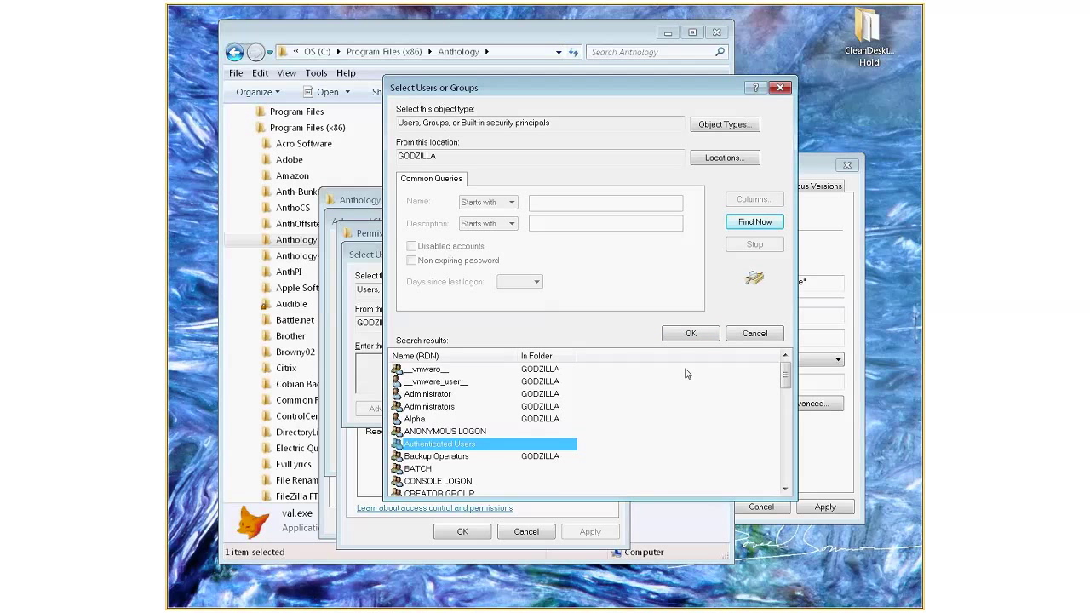
pyautogui.press('Return')
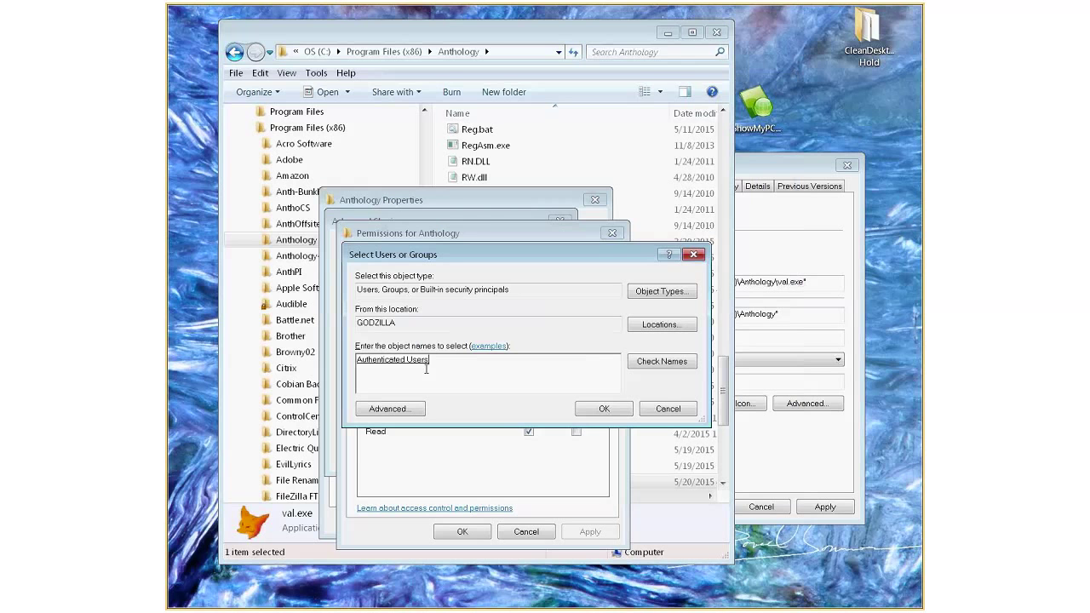
pyautogui.click(606, 410)
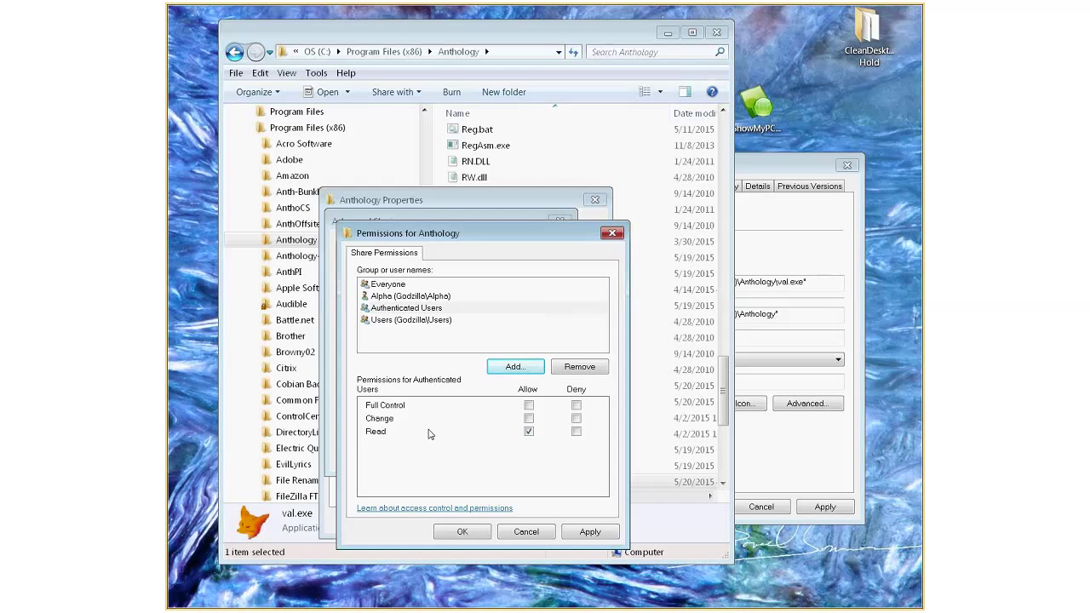
# - Allow Full Control for Authenticated Users on the Anthology share, and confirm the permissions and advanced sharing settings
pyautogui.click(529, 406)
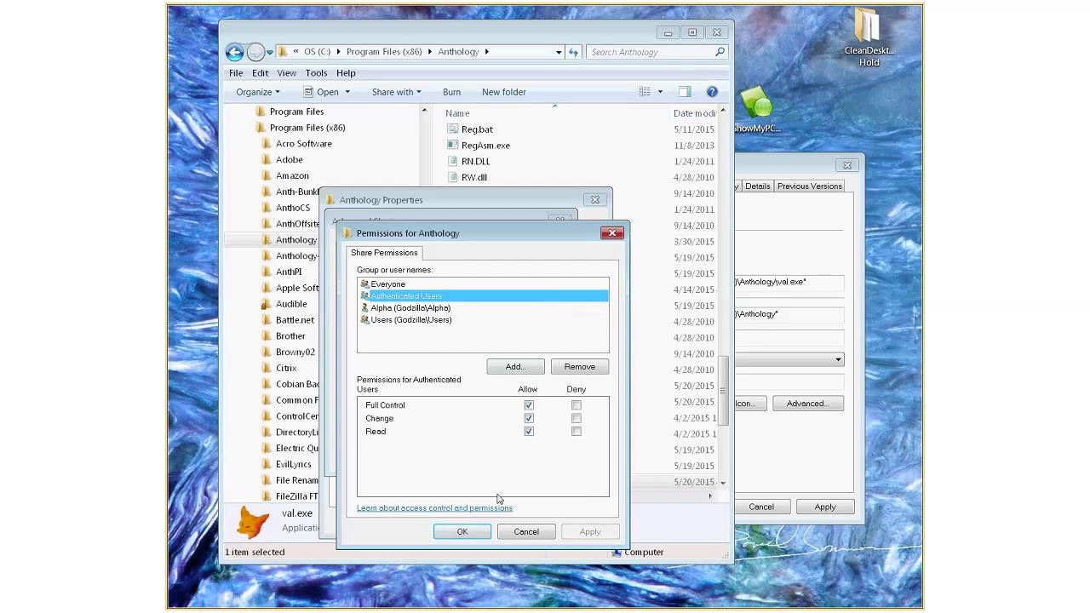
pyautogui.click(462, 531)
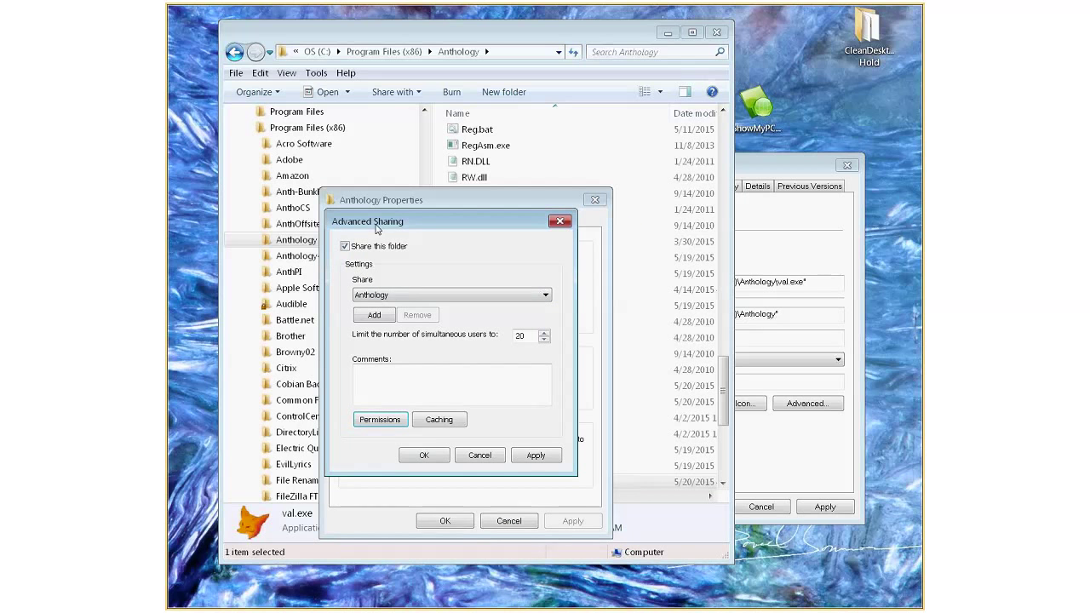
pyautogui.click(419, 458)
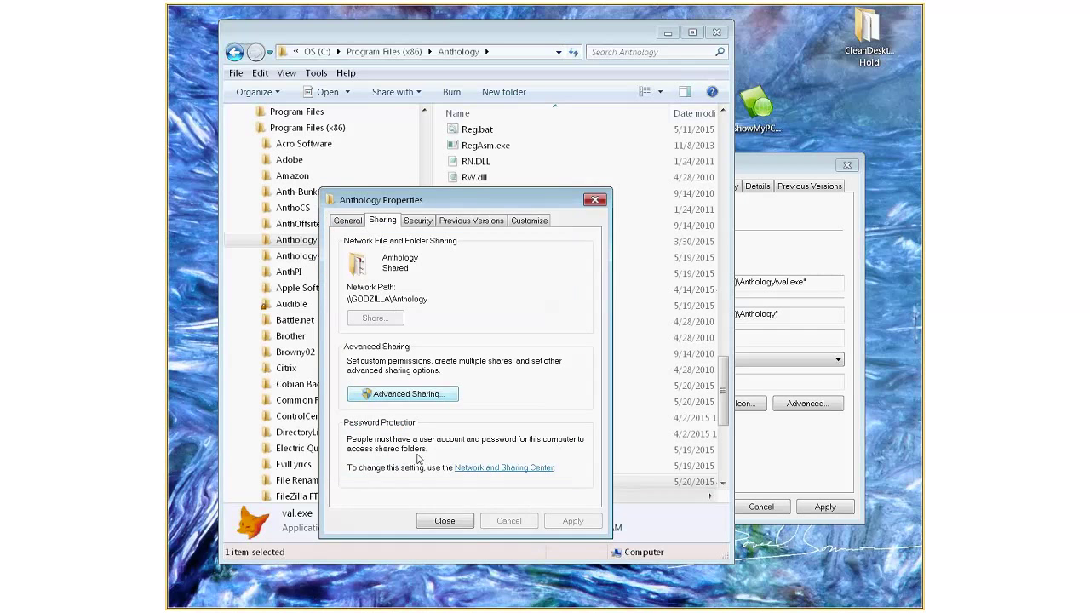
# - Examine the Anthology folder's security permissions for Everyone, Alpha, Administrators and Users, and close its properties
pyautogui.click(418, 222)
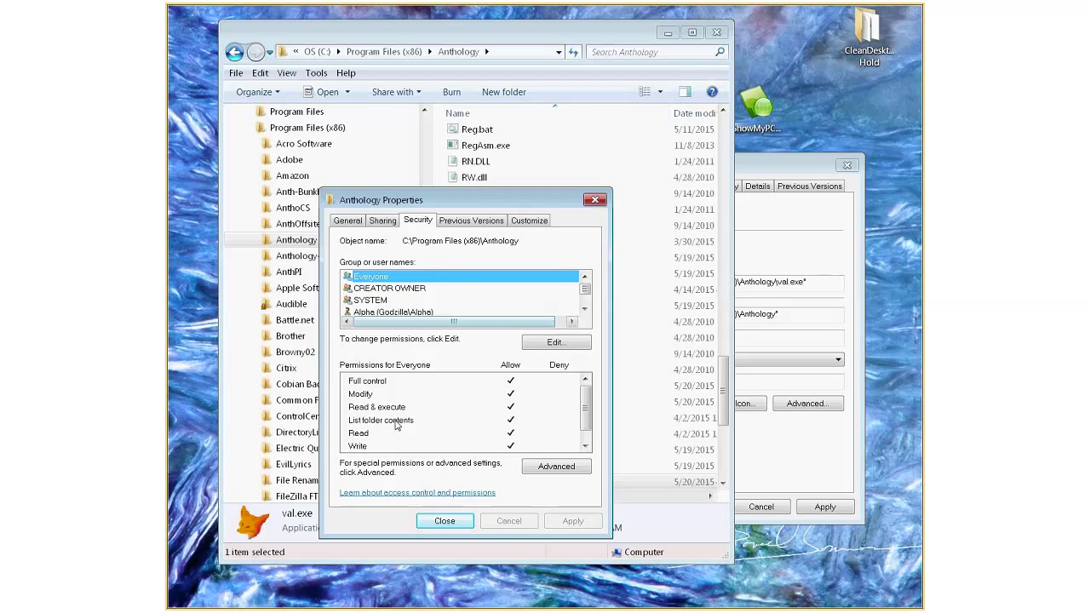
pyautogui.doubleClick(585, 309)
pyautogui.click(585, 309)
pyautogui.click(426, 290)
pyautogui.click(422, 277)
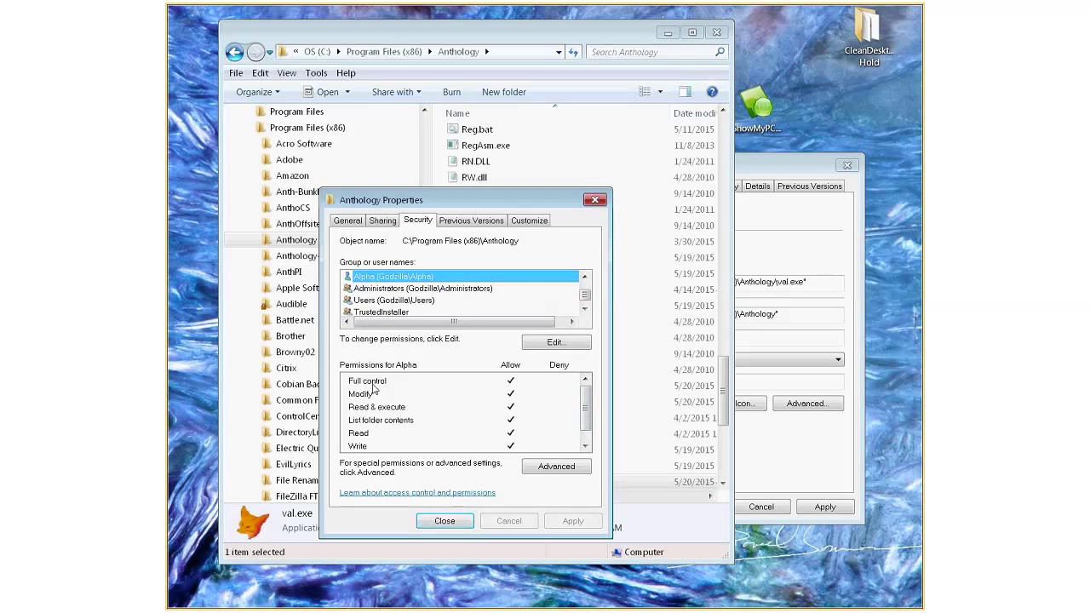
pyautogui.click(386, 409)
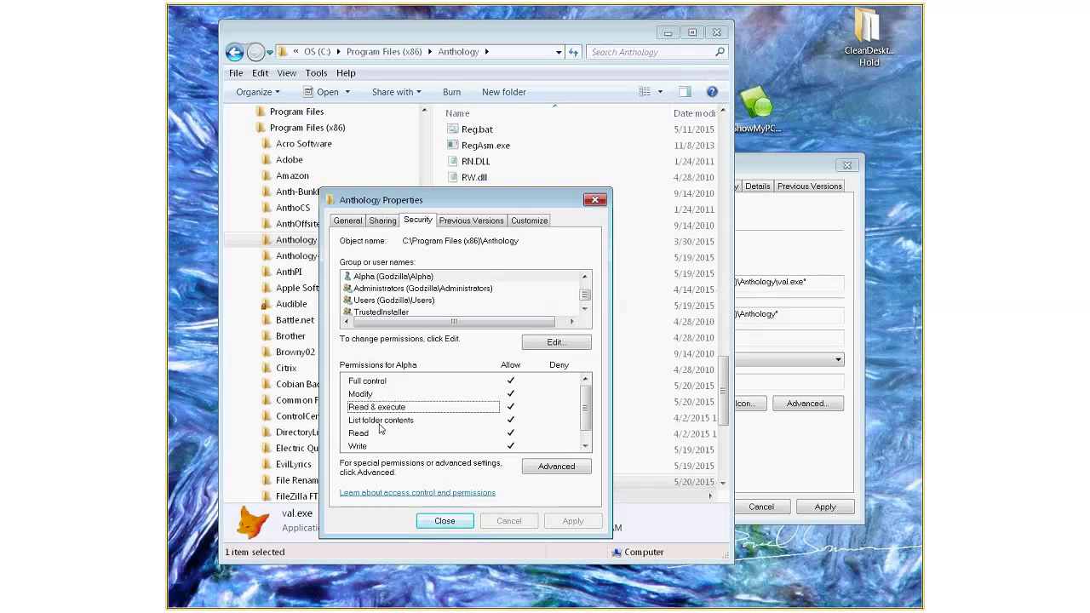
pyautogui.click(380, 433)
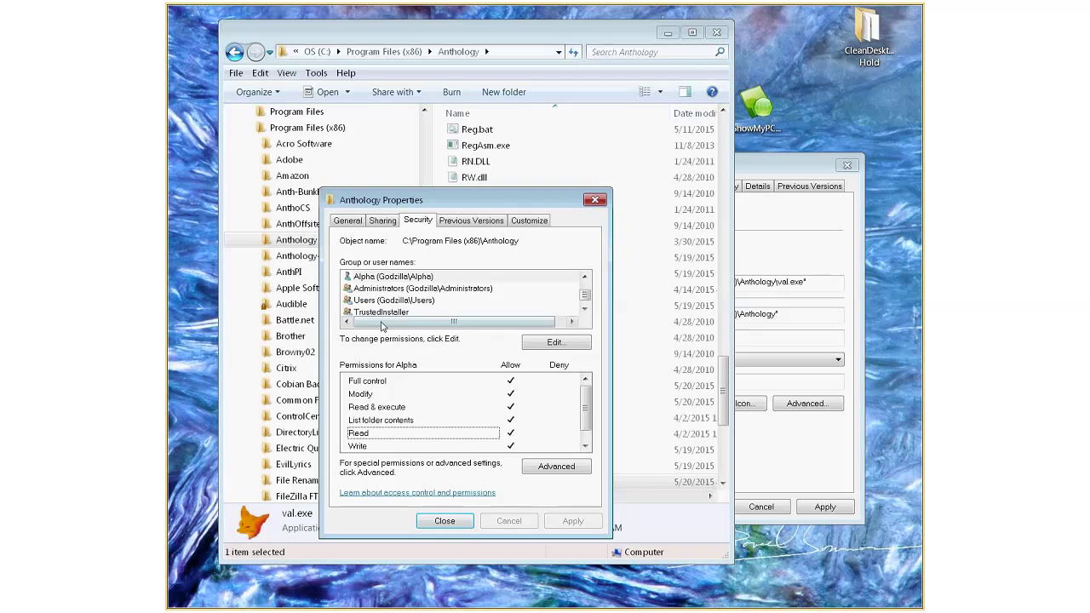
pyautogui.click(393, 290)
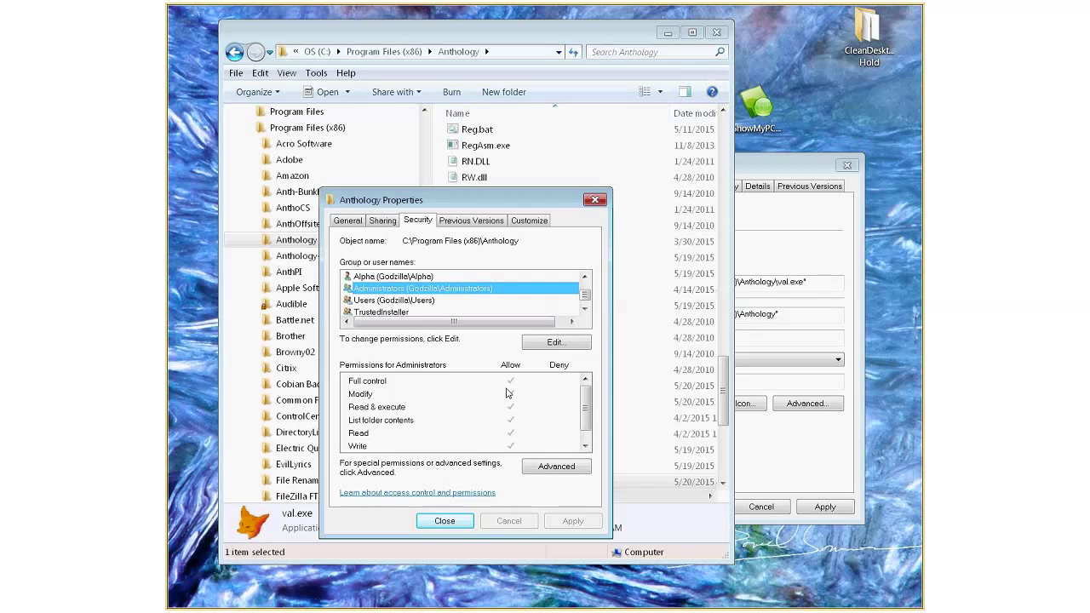
pyautogui.press('Down')
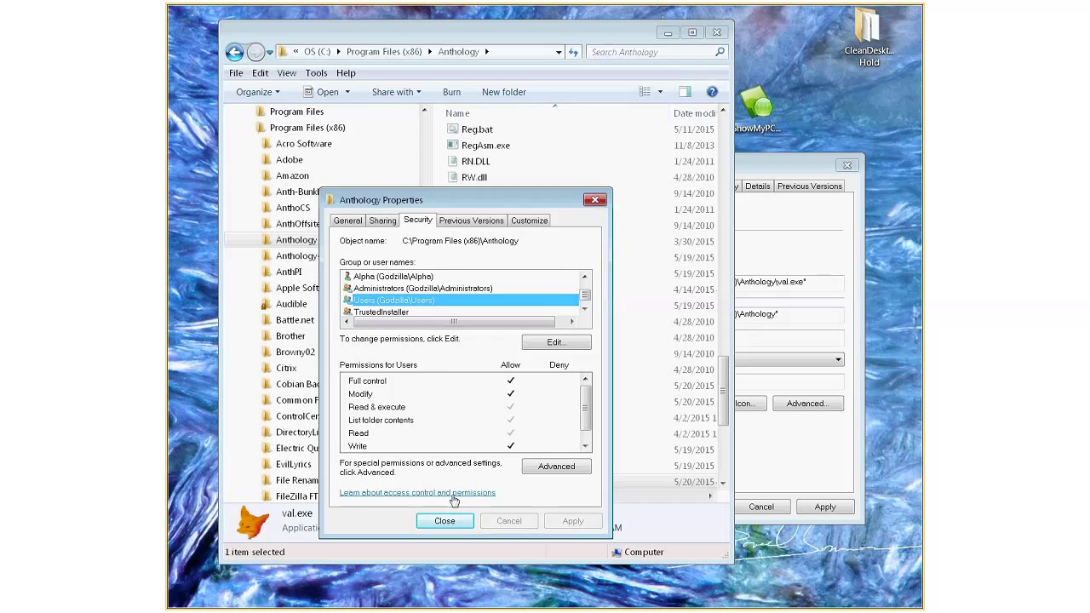
pyautogui.click(445, 520)
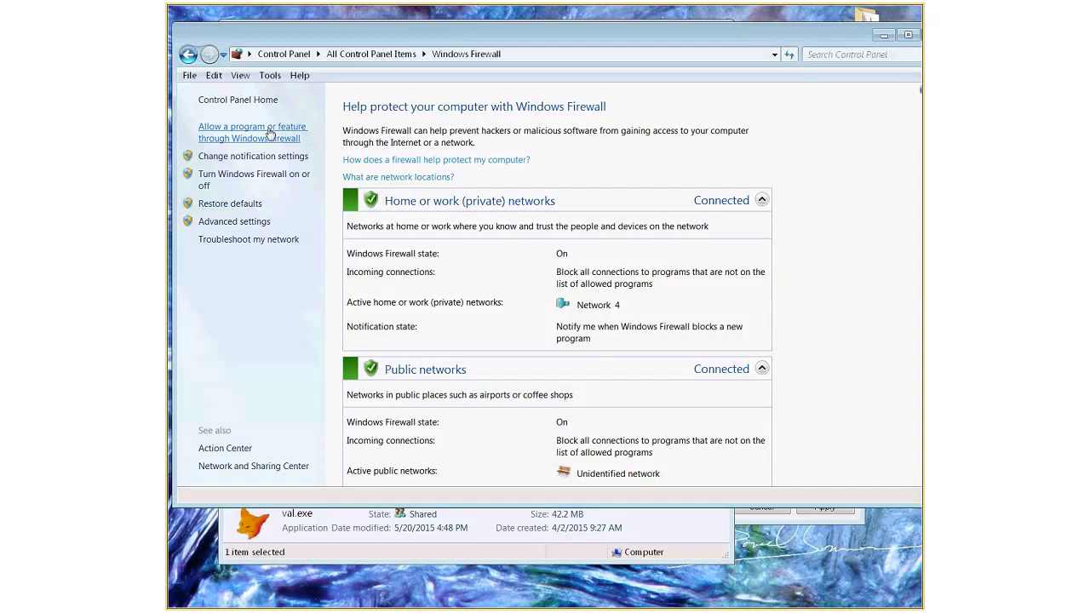
# - Open the programs and features allowed through Windows Firewall and look through the list
pyautogui.click(234, 129)
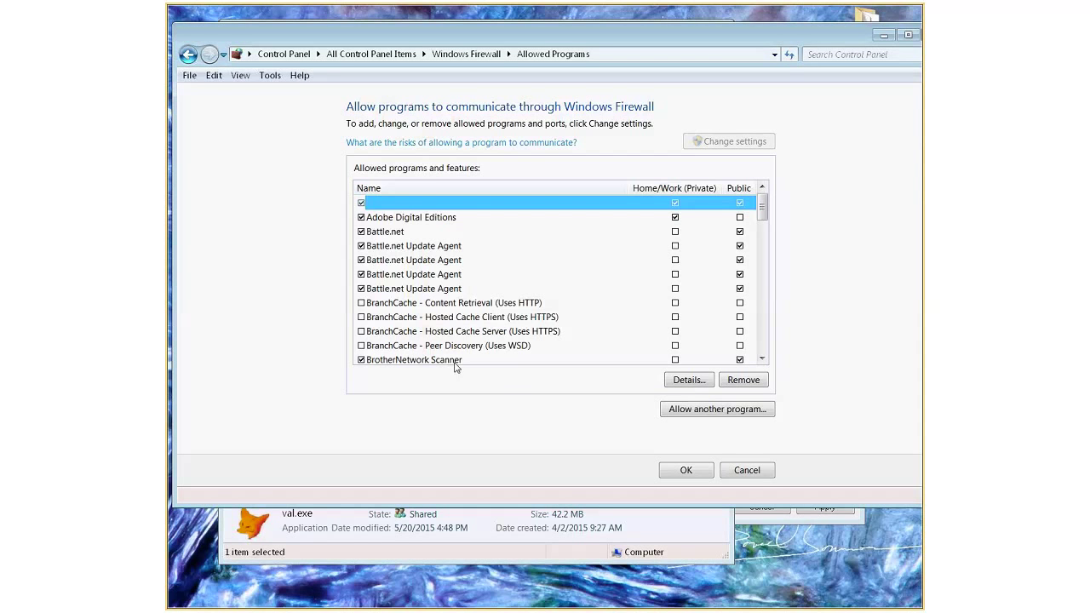
pyautogui.click(761, 359)
pyautogui.click(762, 359)
pyautogui.click(762, 359)
pyautogui.click(762, 359)
pyautogui.click(762, 358)
pyautogui.click(762, 358)
pyautogui.click(762, 358)
pyautogui.click(762, 358)
pyautogui.click(762, 359)
pyautogui.click(762, 359)
pyautogui.click(762, 359)
pyautogui.click(761, 359)
pyautogui.click(762, 359)
pyautogui.click(762, 358)
pyautogui.click(762, 359)
pyautogui.click(762, 358)
pyautogui.click(762, 358)
pyautogui.click(762, 358)
pyautogui.click(762, 358)
pyautogui.click(761, 358)
pyautogui.click(762, 359)
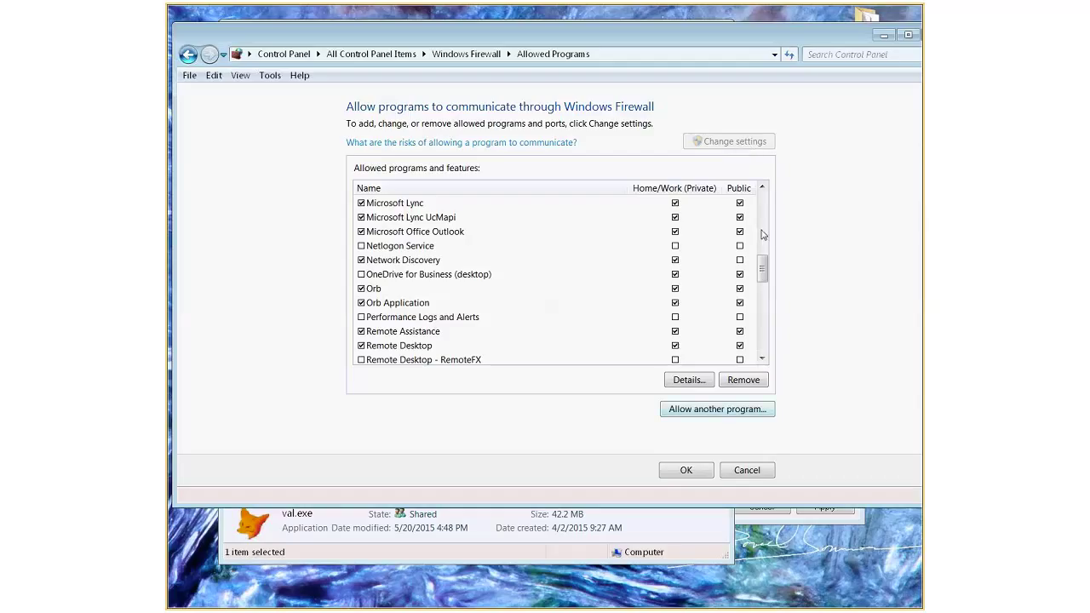
# - Start allowing another program through the firewall and browse to the Anthology folder in Program Files (x86)
pyautogui.click(694, 413)
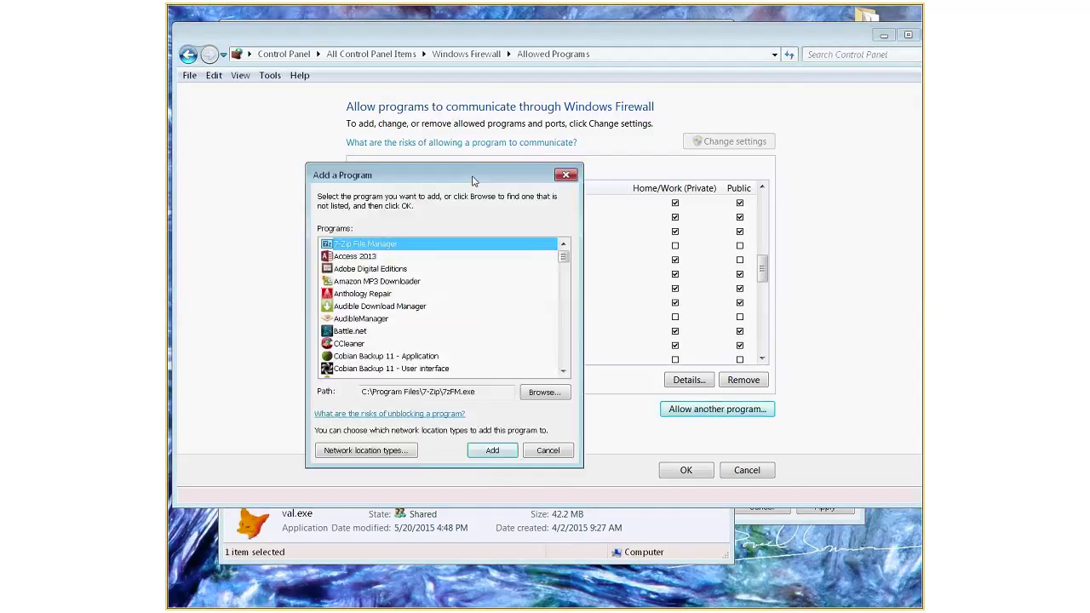
pyautogui.moveTo(477, 180); pyautogui.dragTo(513, 210)
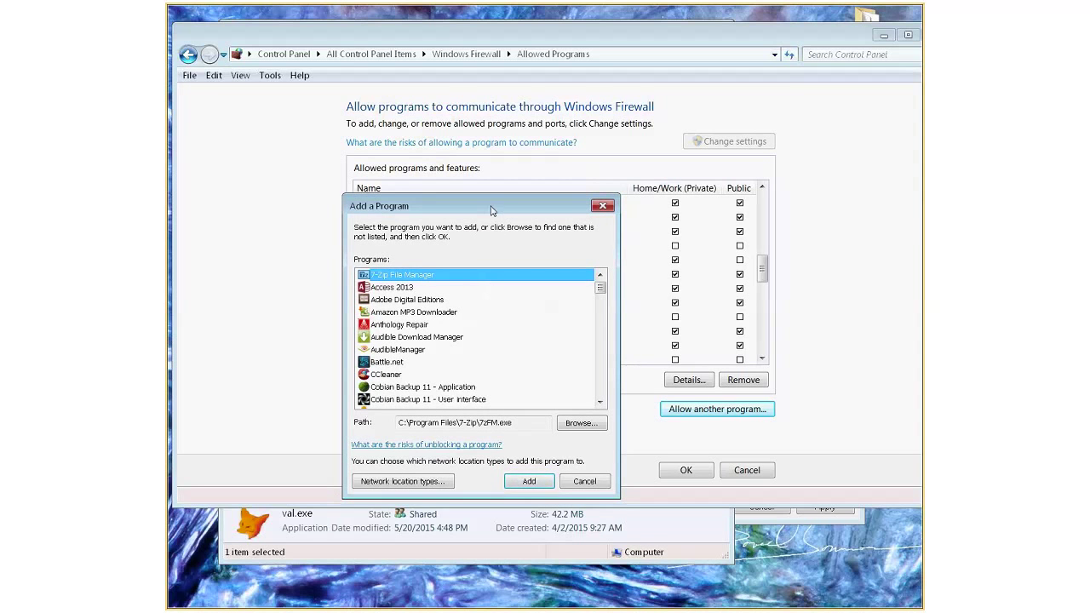
pyautogui.moveTo(491, 210); pyautogui.dragTo(632, 174)
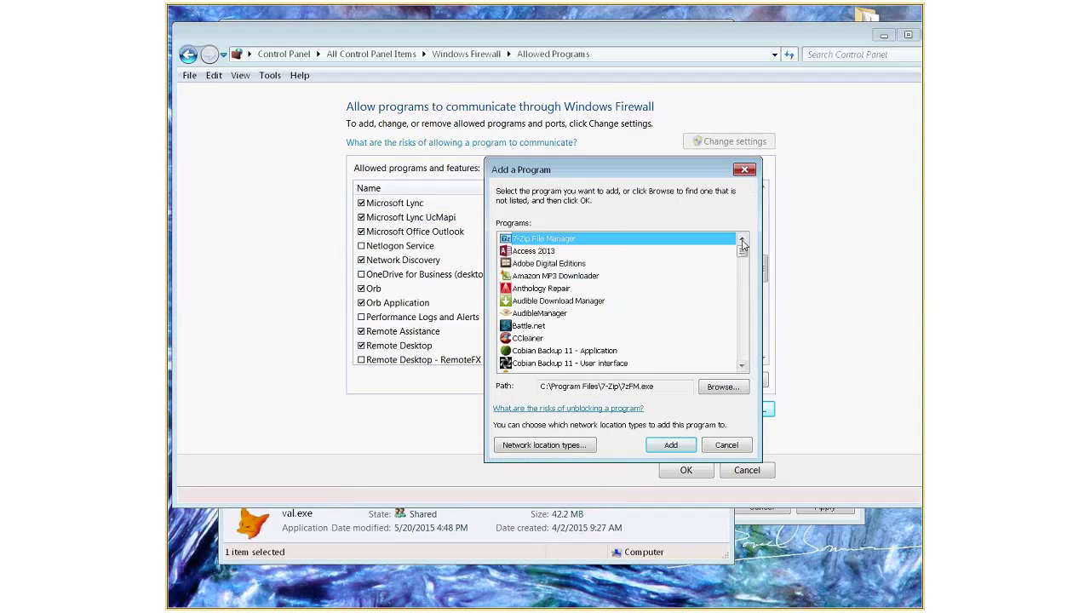
pyautogui.click(742, 388)
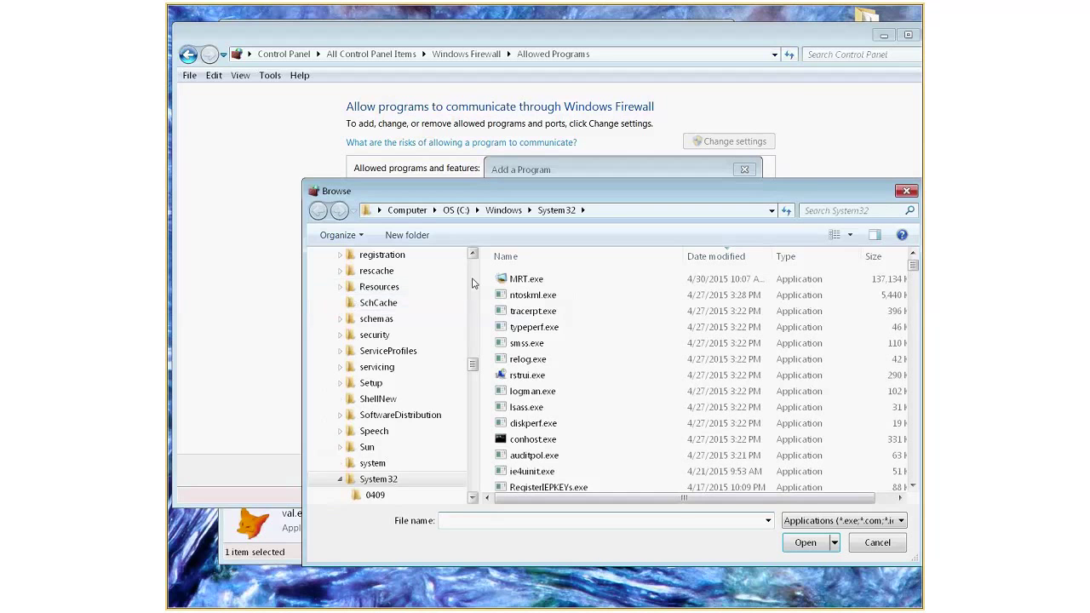
pyautogui.scroll(10, 470, 283)
pyautogui.scroll(10, 471, 283)
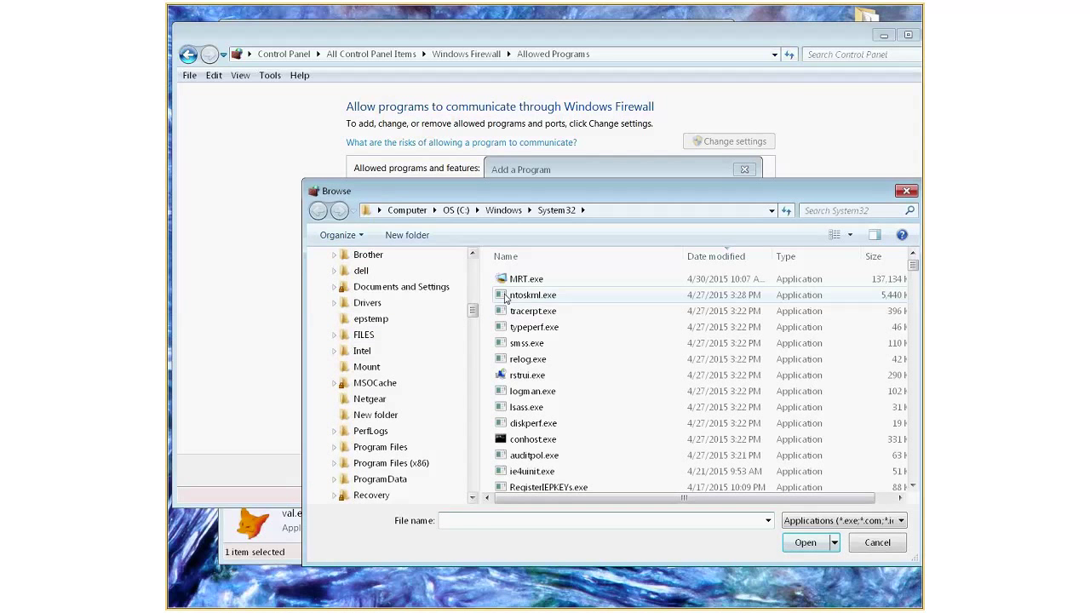
pyautogui.scroll(5, 443, 288)
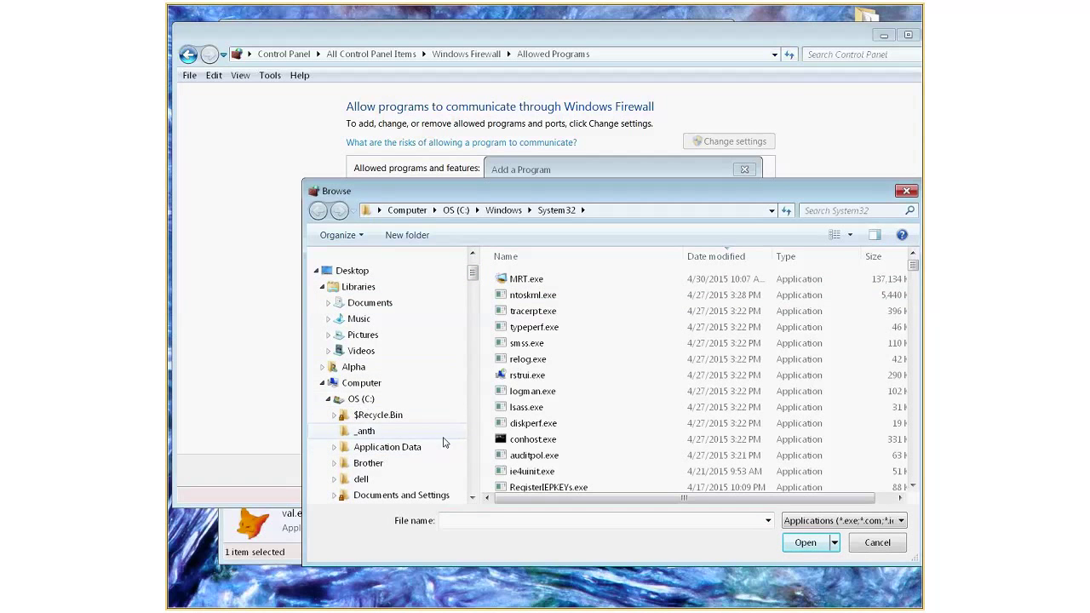
pyautogui.scroll(-5, 438, 425)
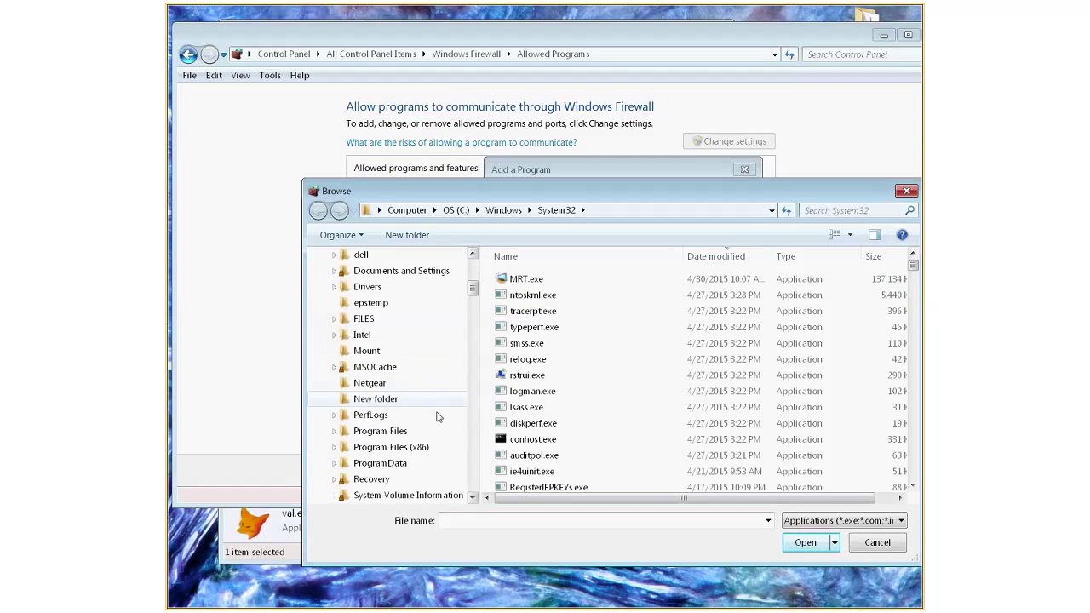
pyautogui.click(391, 446)
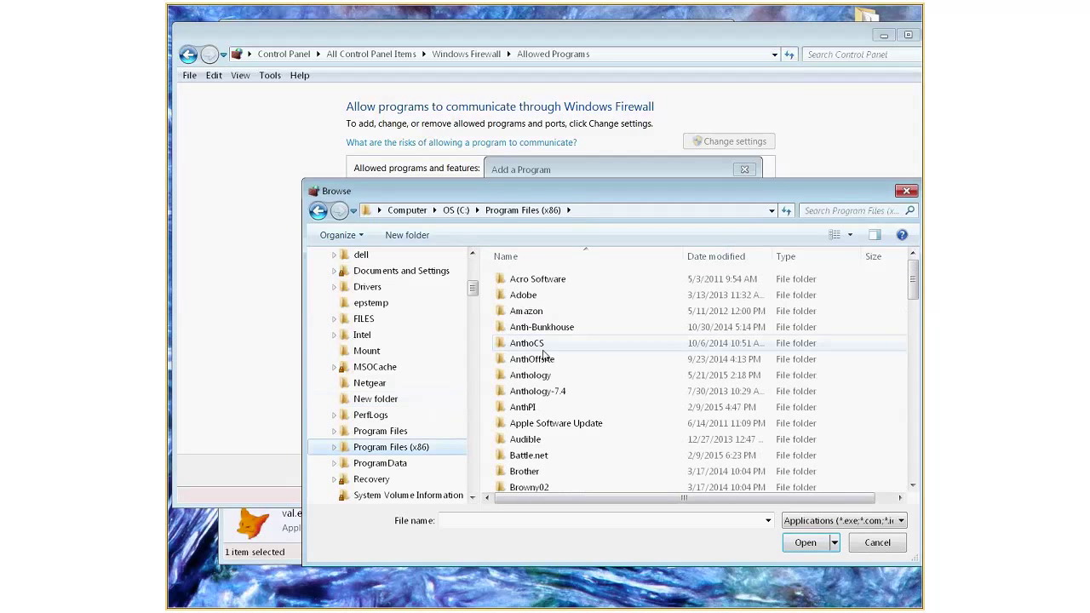
pyautogui.doubleClick(550, 377)
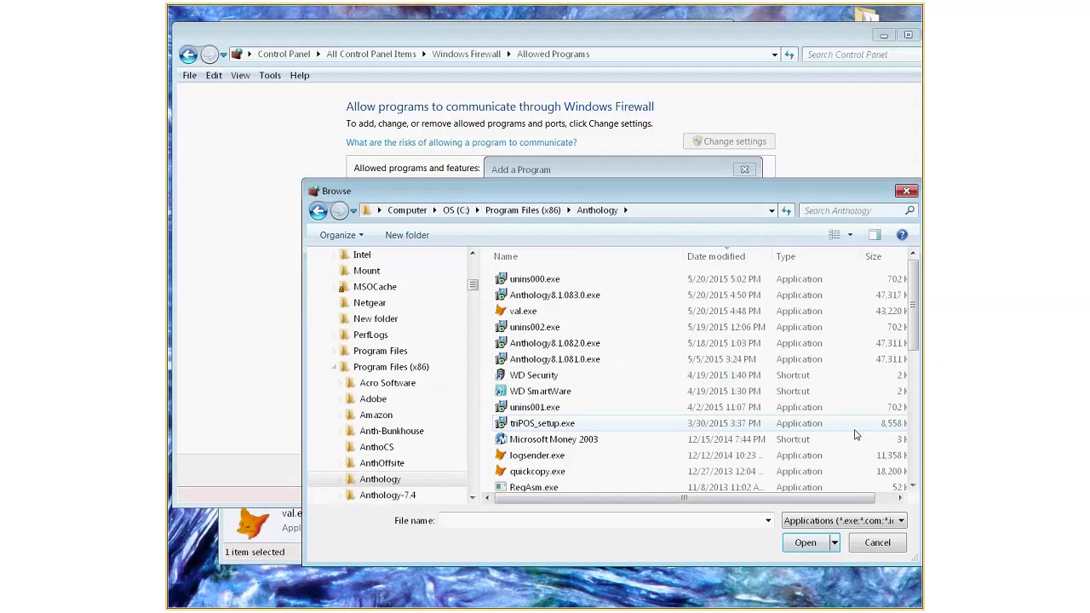
# - Sort the Anthology folder's contents by name and choose val.exe as the program to allow
pyautogui.scroll(-7, 856, 435)
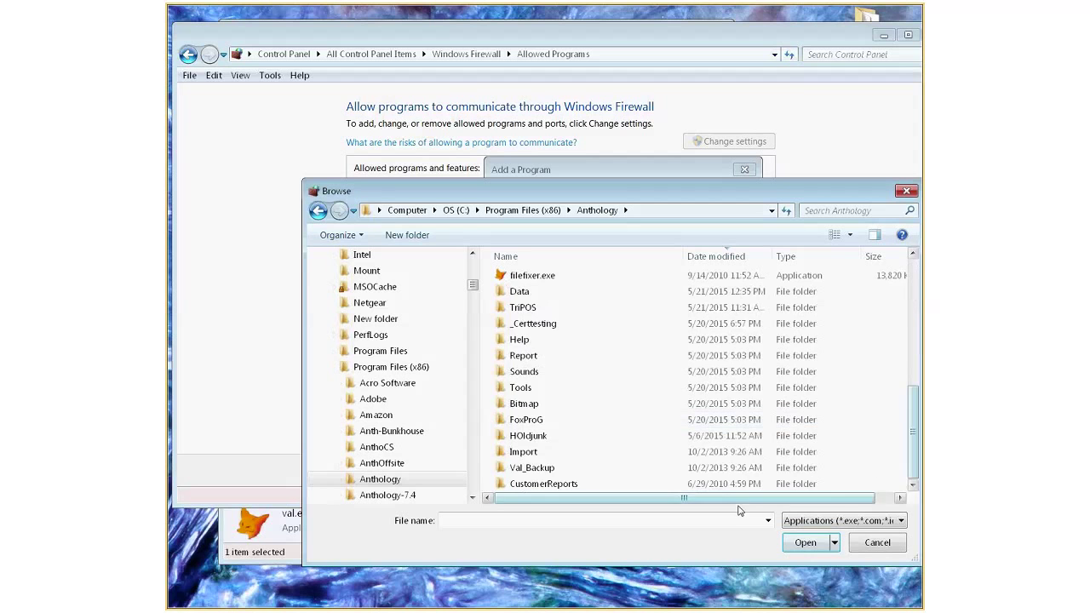
pyautogui.scroll(5, 851, 392)
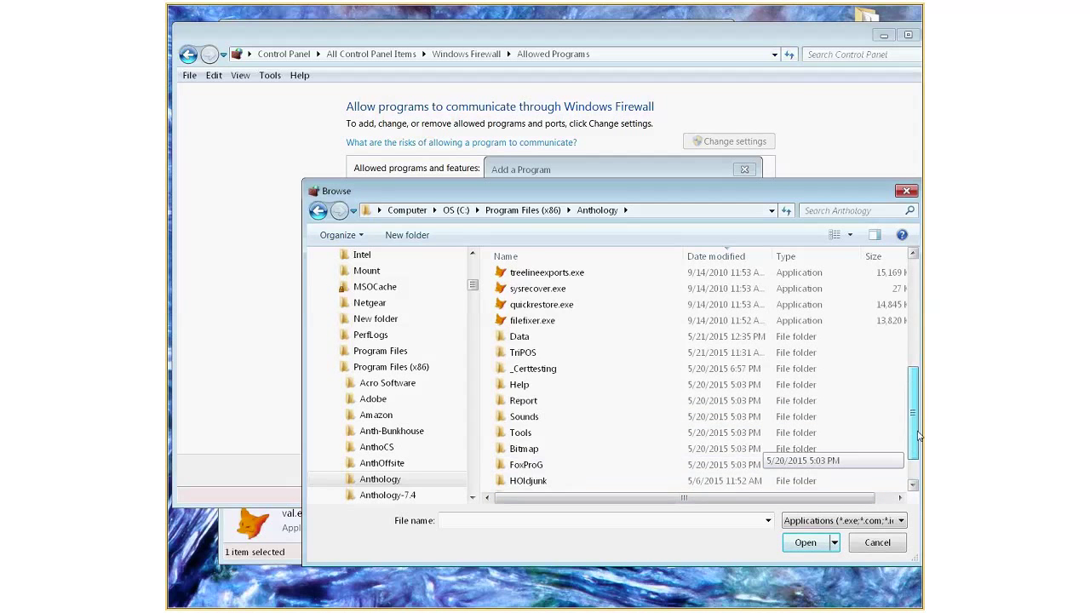
pyautogui.click(511, 255)
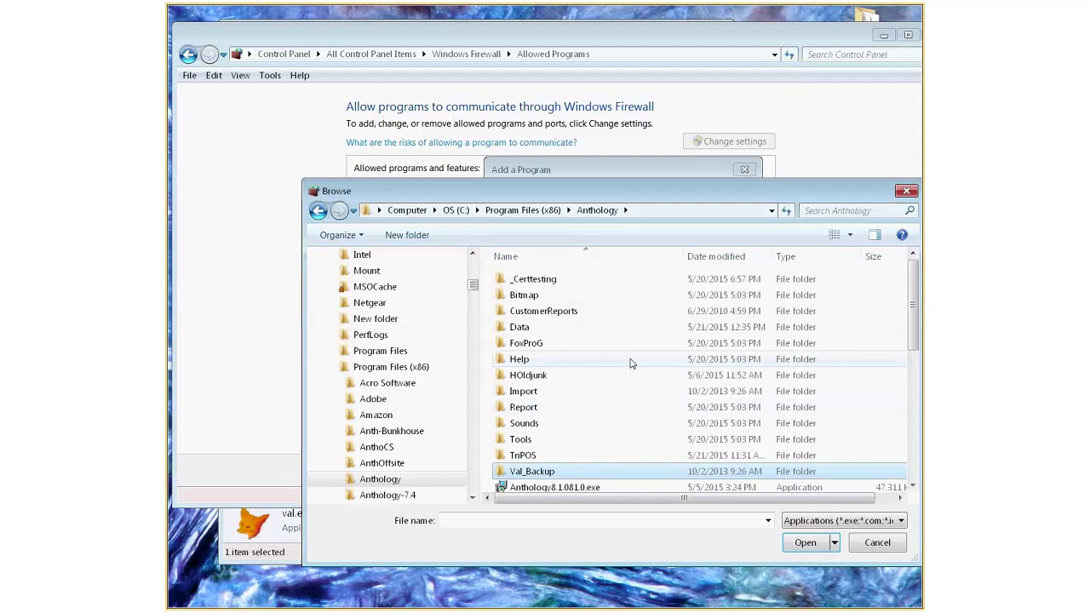
pyautogui.scroll(-5, 634, 400)
pyautogui.scroll(-1, 640, 392)
pyautogui.click(519, 452)
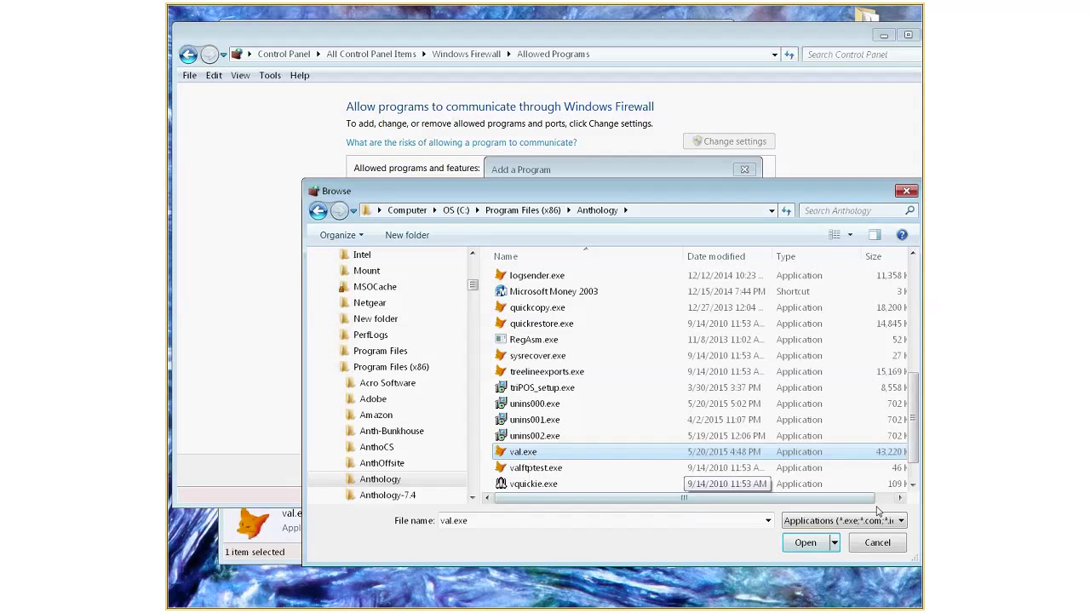
pyautogui.click(806, 545)
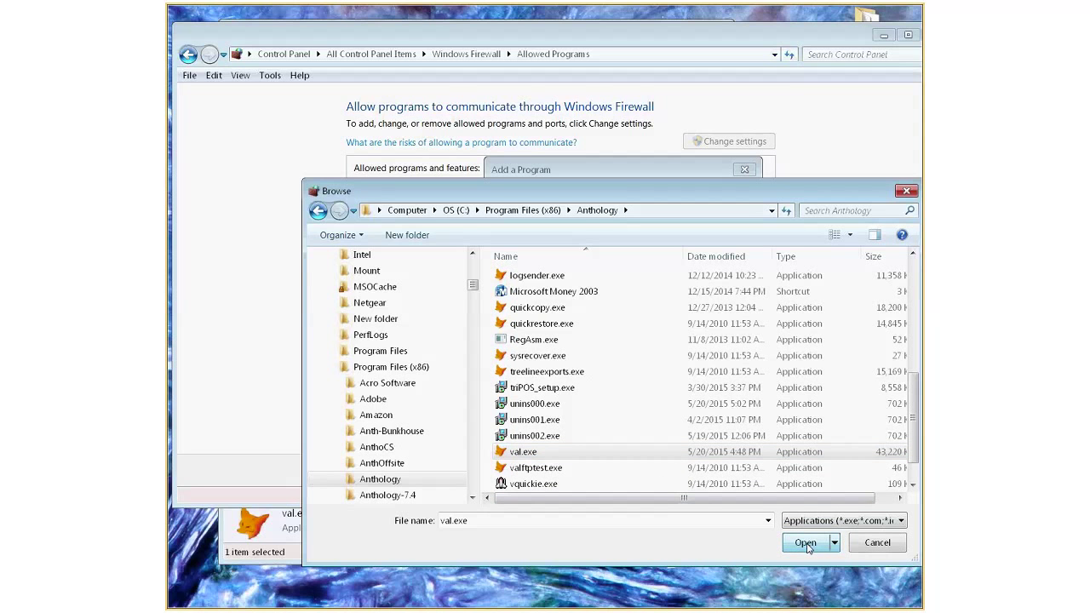
pyautogui.click(805, 543)
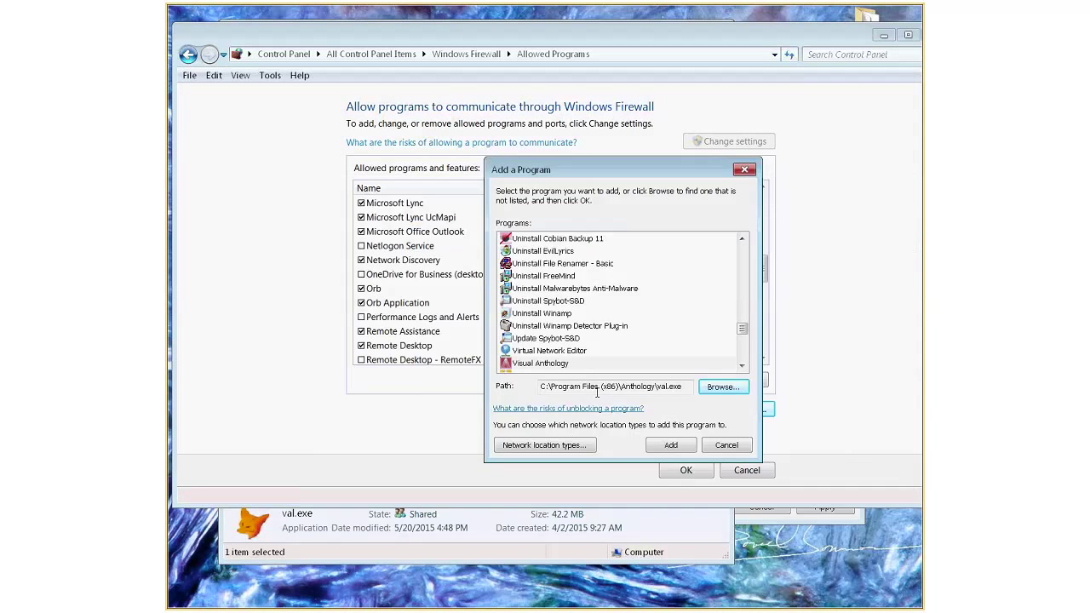
# - Add Visual Anthology to the allowed programs, permit it on public networks as well, and confirm the firewall changes
pyautogui.click(673, 446)
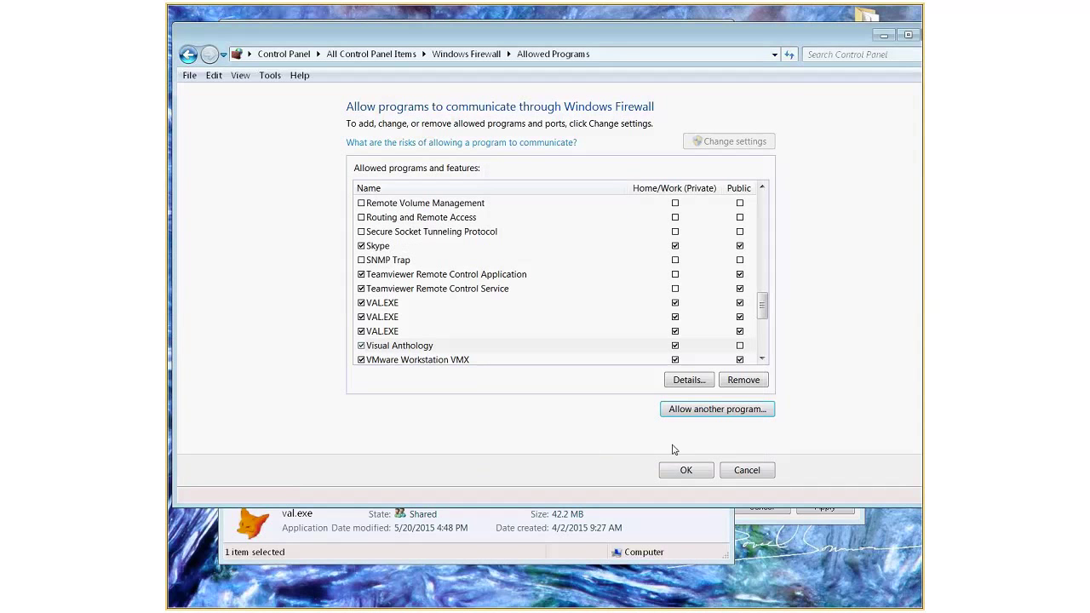
pyautogui.click(740, 346)
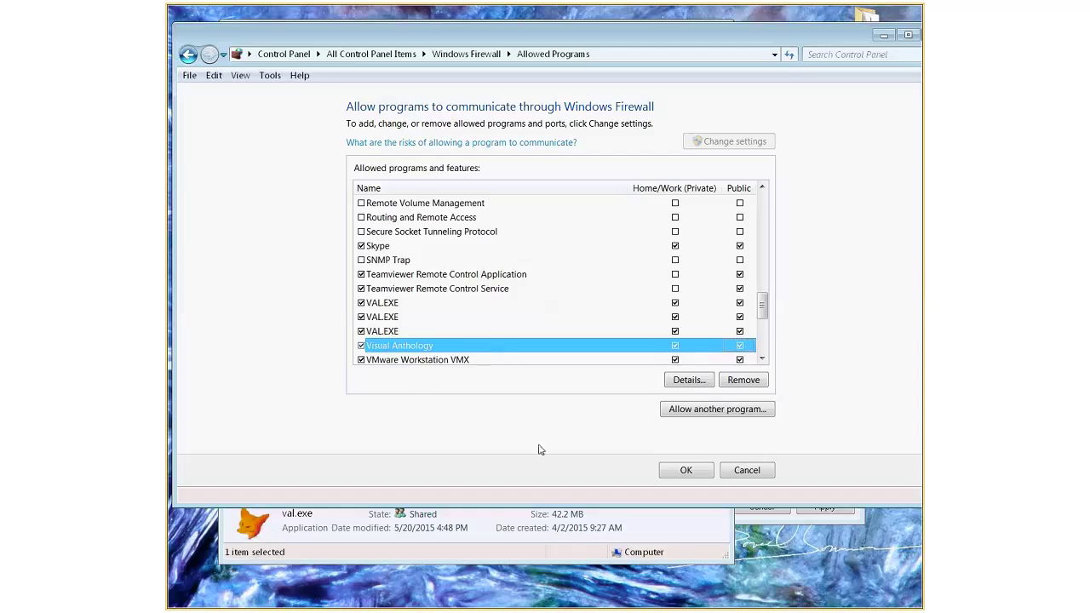
pyautogui.click(685, 472)
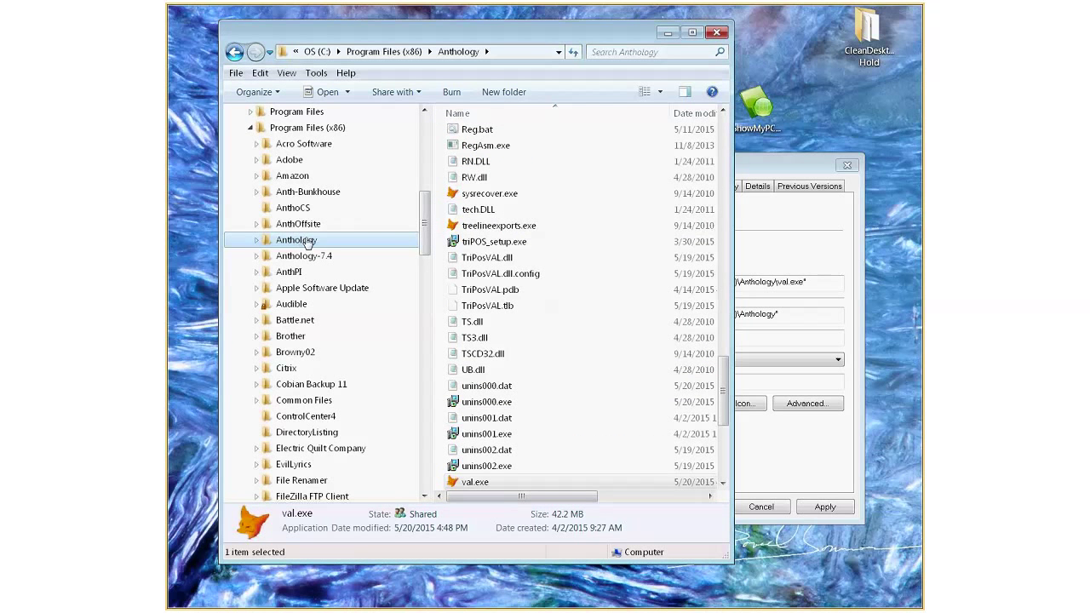
# - Open the Anthology folder's properties and review its advanced sharing permissions for Everyone, including Full Control, Change and Read
pyautogui.rightClick(304, 241)
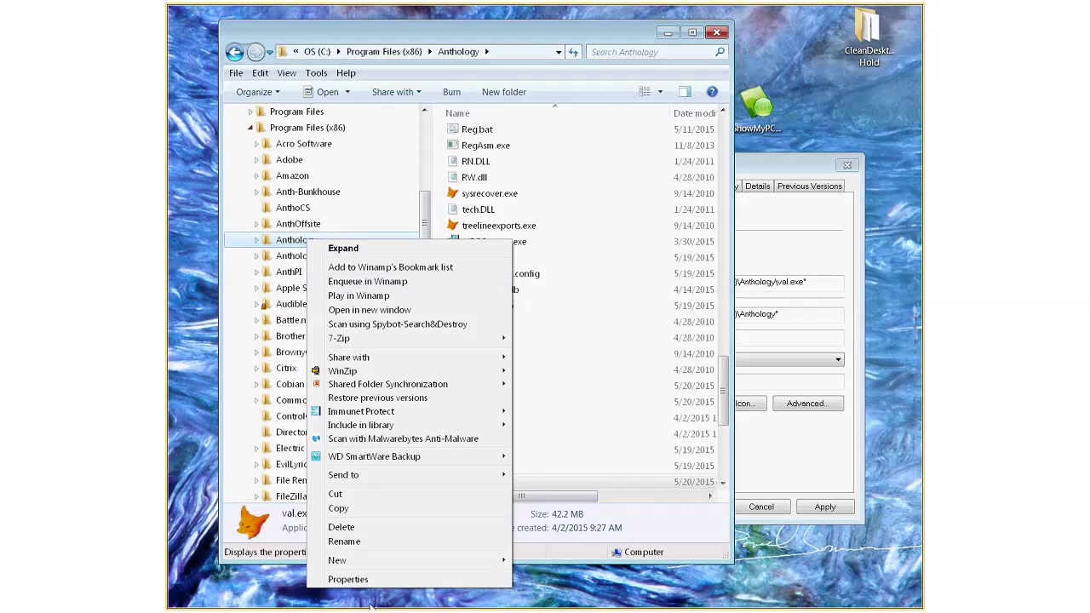
pyautogui.click(356, 581)
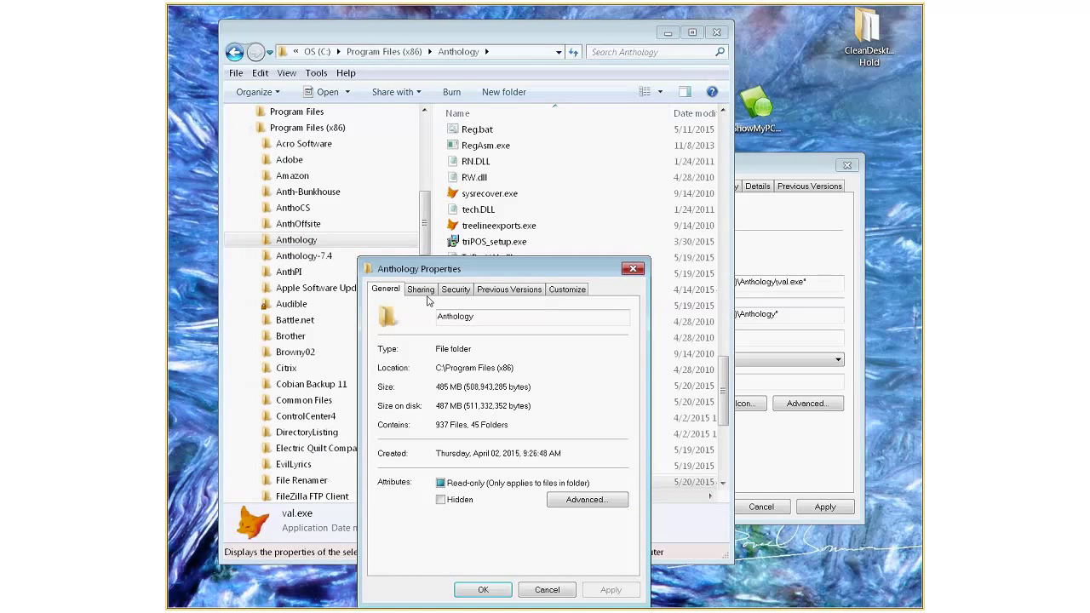
pyautogui.click(423, 290)
pyautogui.click(409, 457)
pyautogui.click(412, 487)
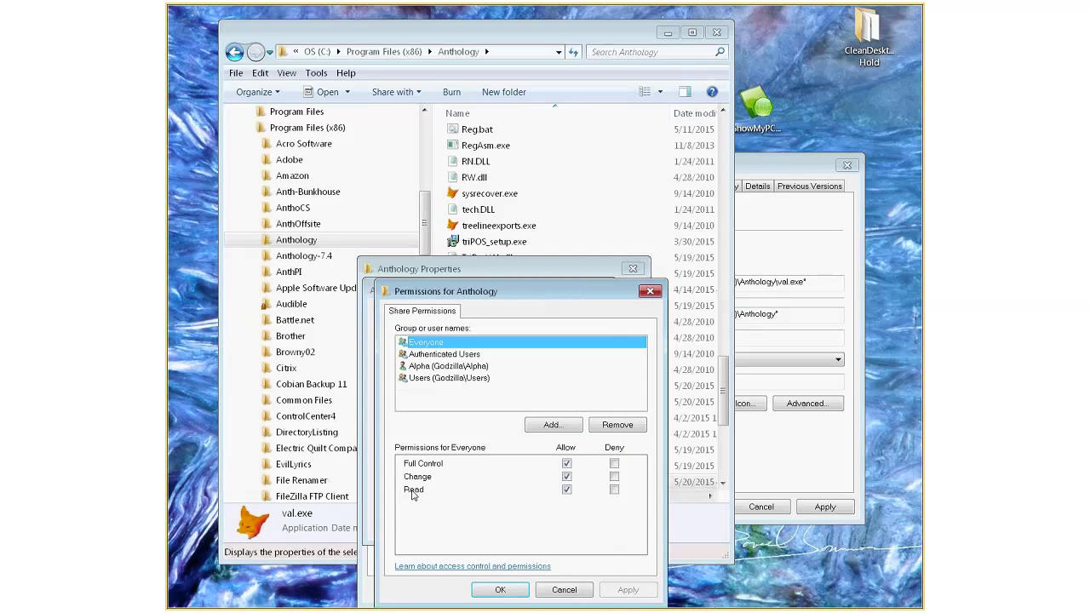
pyautogui.click(500, 590)
pyautogui.click(461, 523)
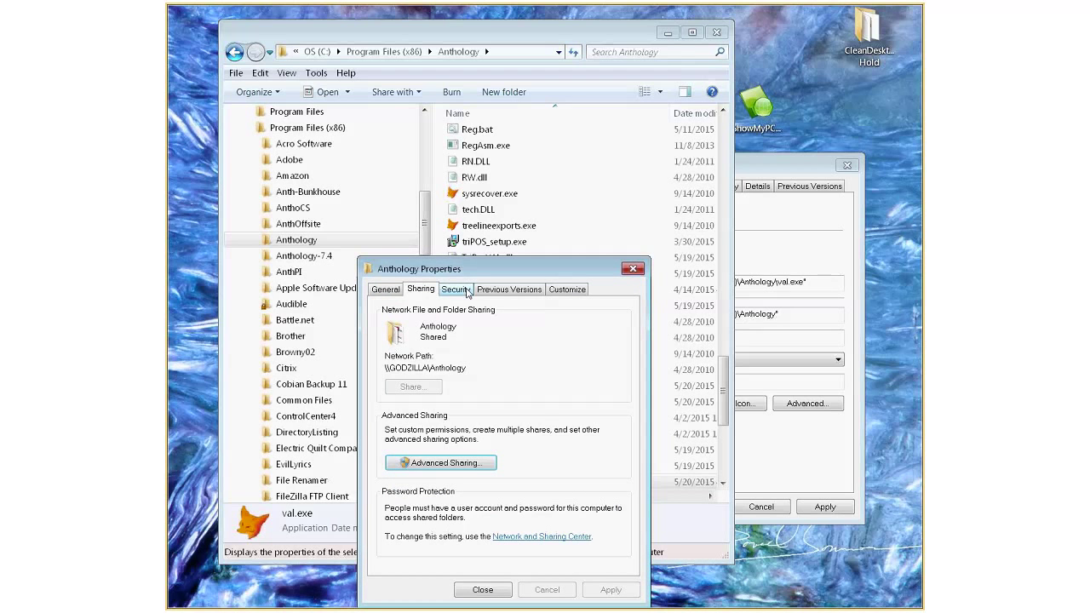
# - Review the Anthology folder's security permissions for Everyone and the individual user account, and close the folder's properties
pyautogui.click(455, 289)
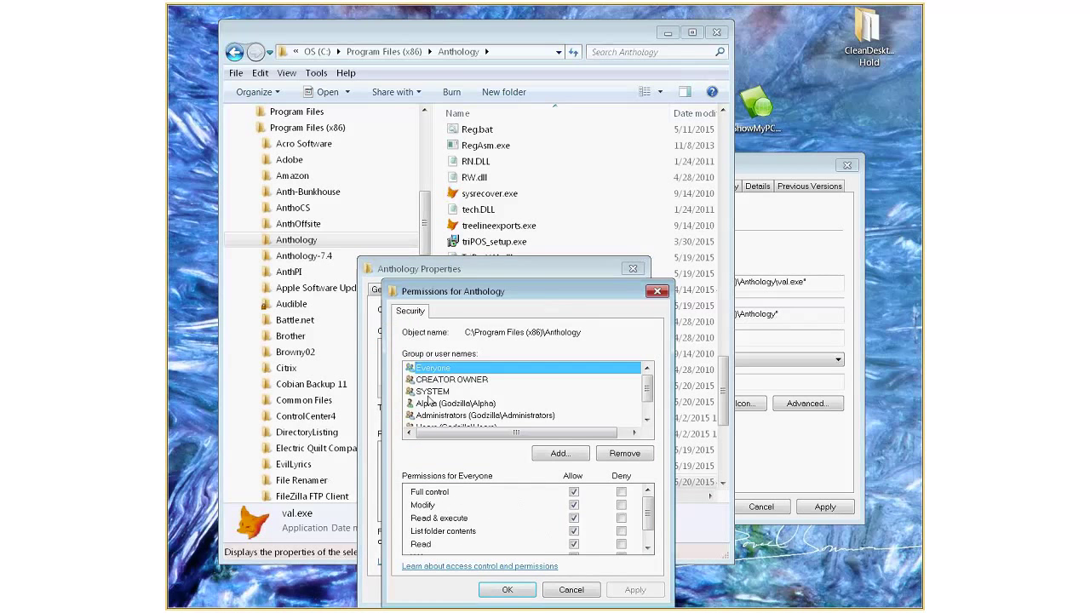
pyautogui.click(443, 402)
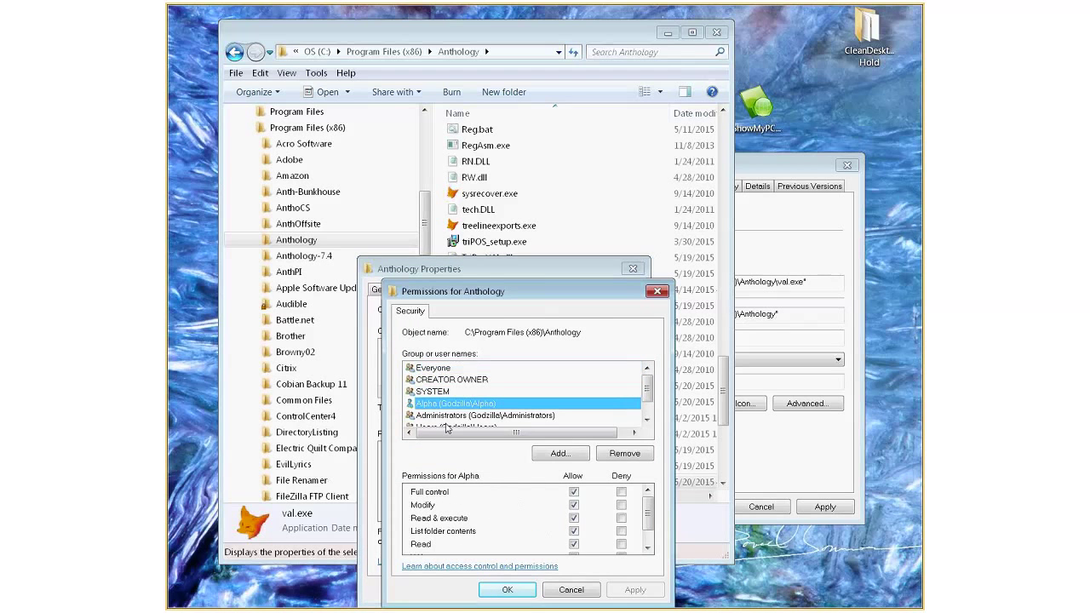
pyautogui.click(504, 599)
pyautogui.click(480, 594)
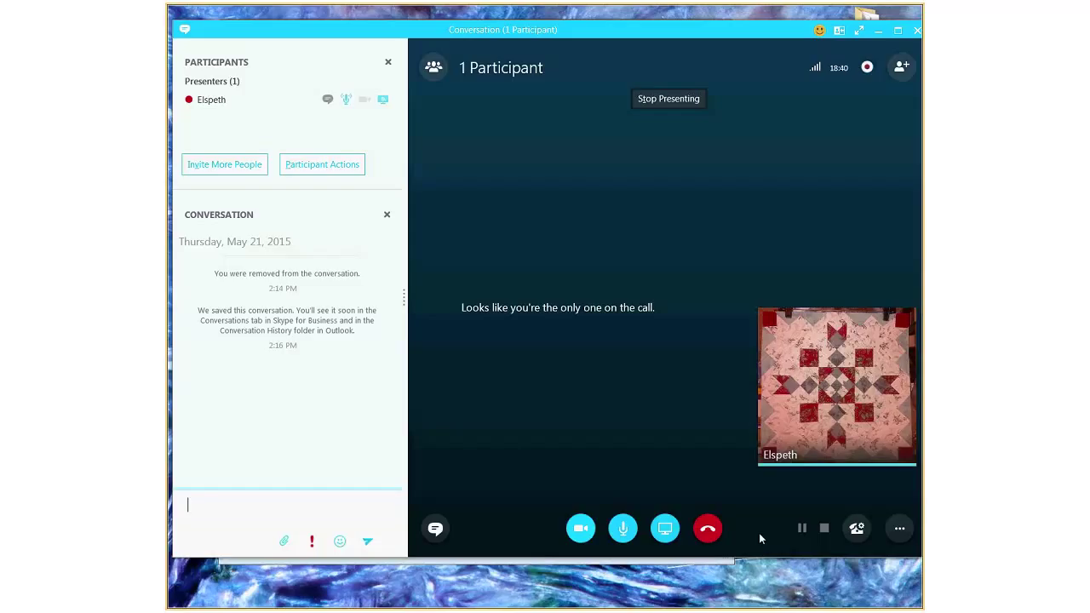
# - Minimize the Skype for Business conversation window and close the file browser window showing the Anthology folder
pyautogui.click(877, 31)
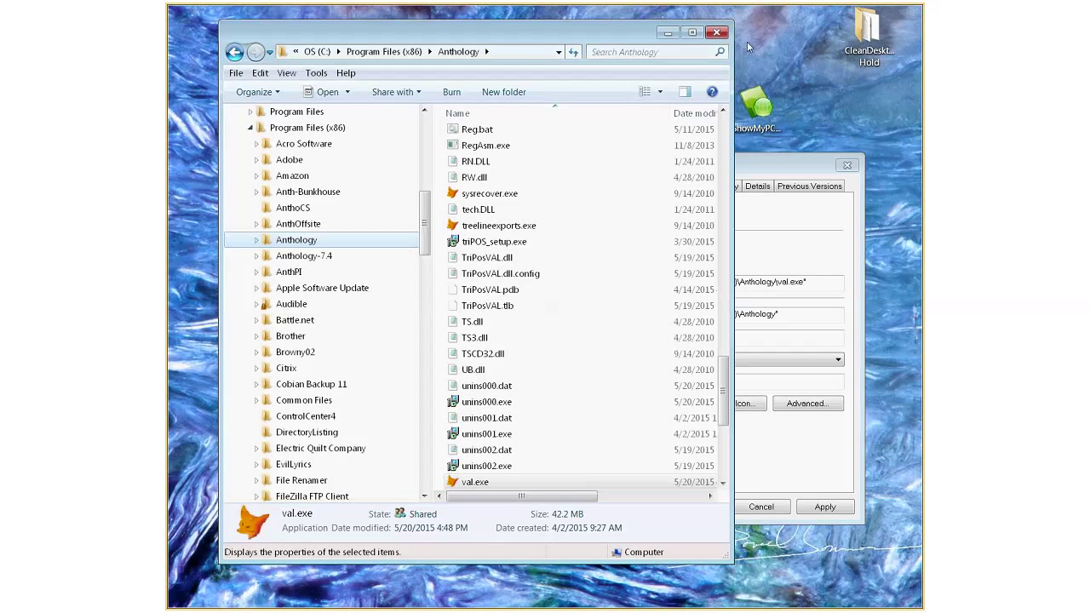
pyautogui.click(716, 33)
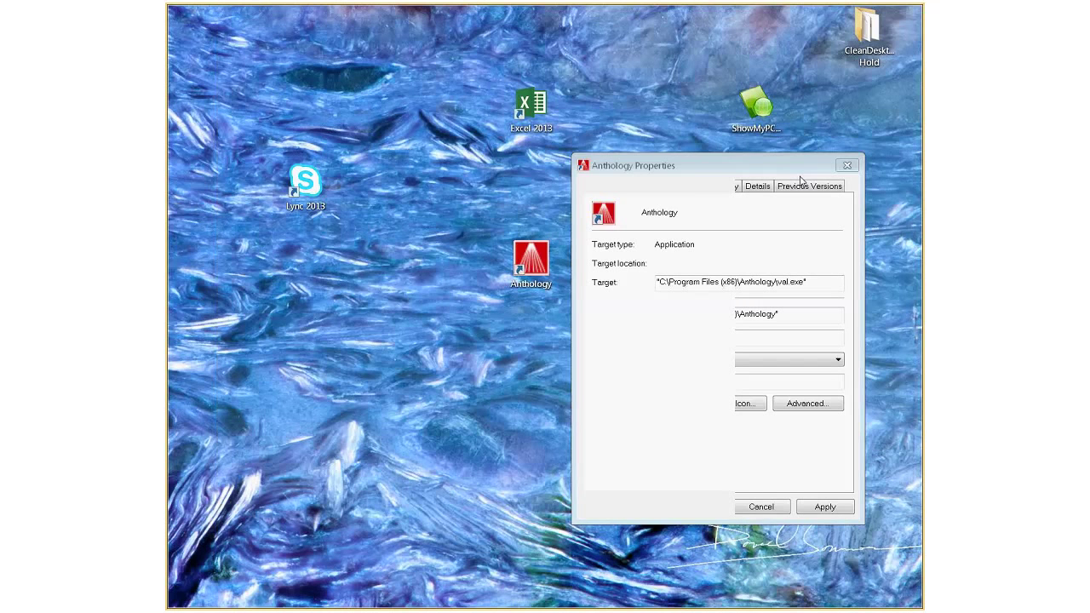